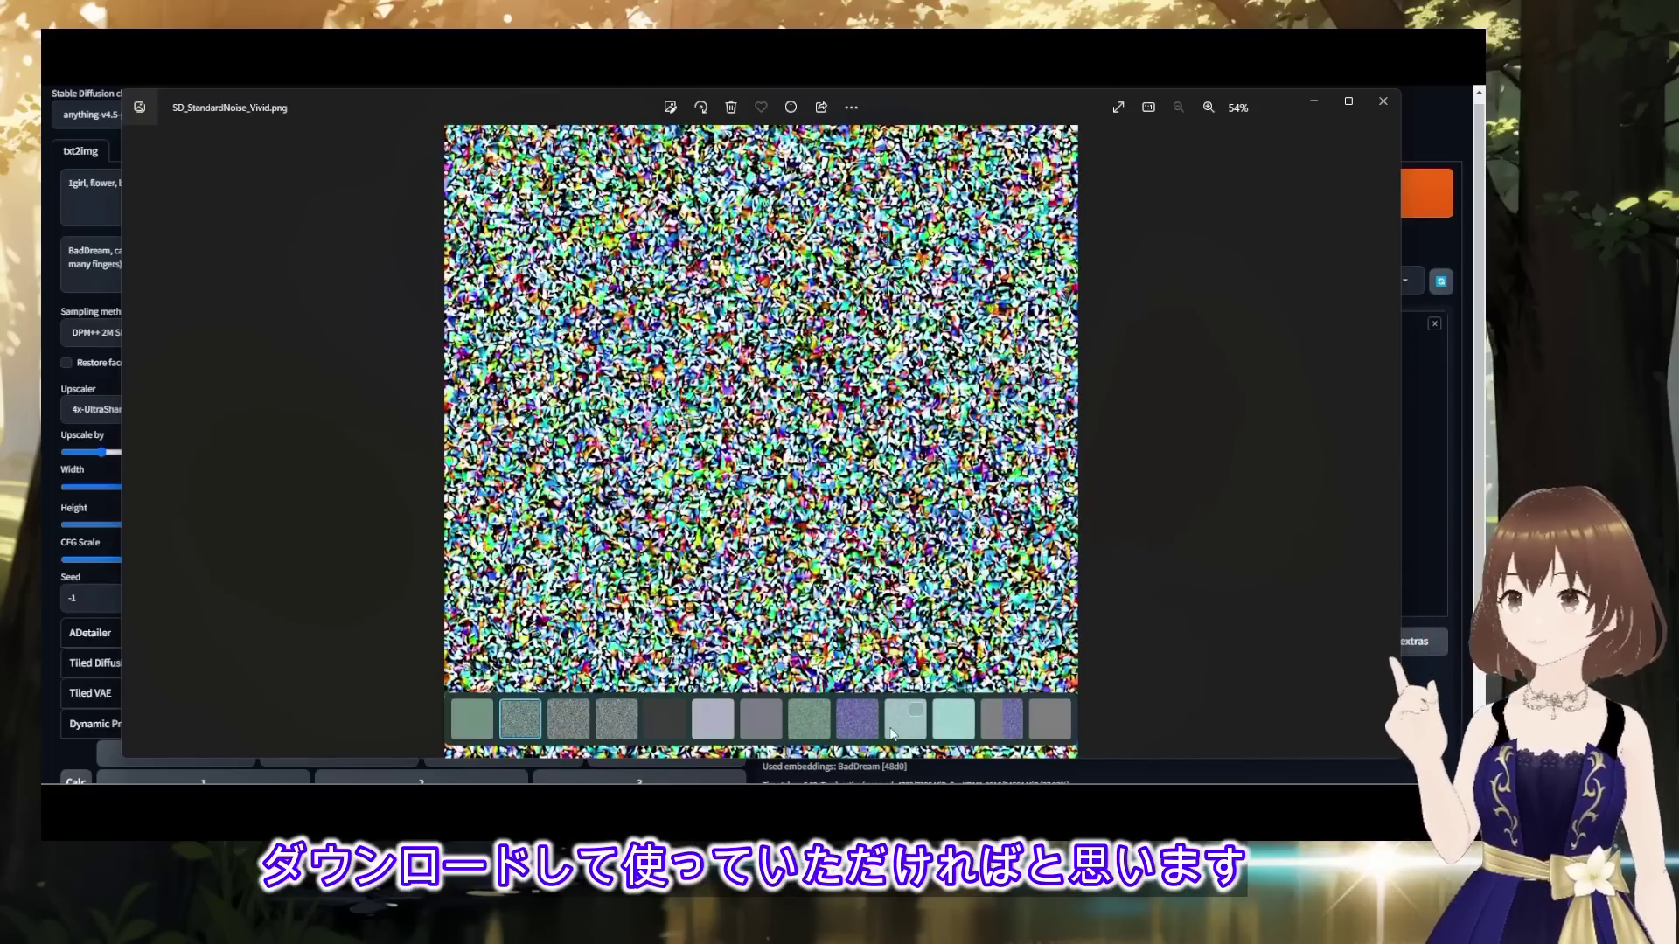
Browse the noise images in the folder, return to SD_StandardNoise_Vivid.png, and put the image viewer away.
click(570, 733)
click(759, 728)
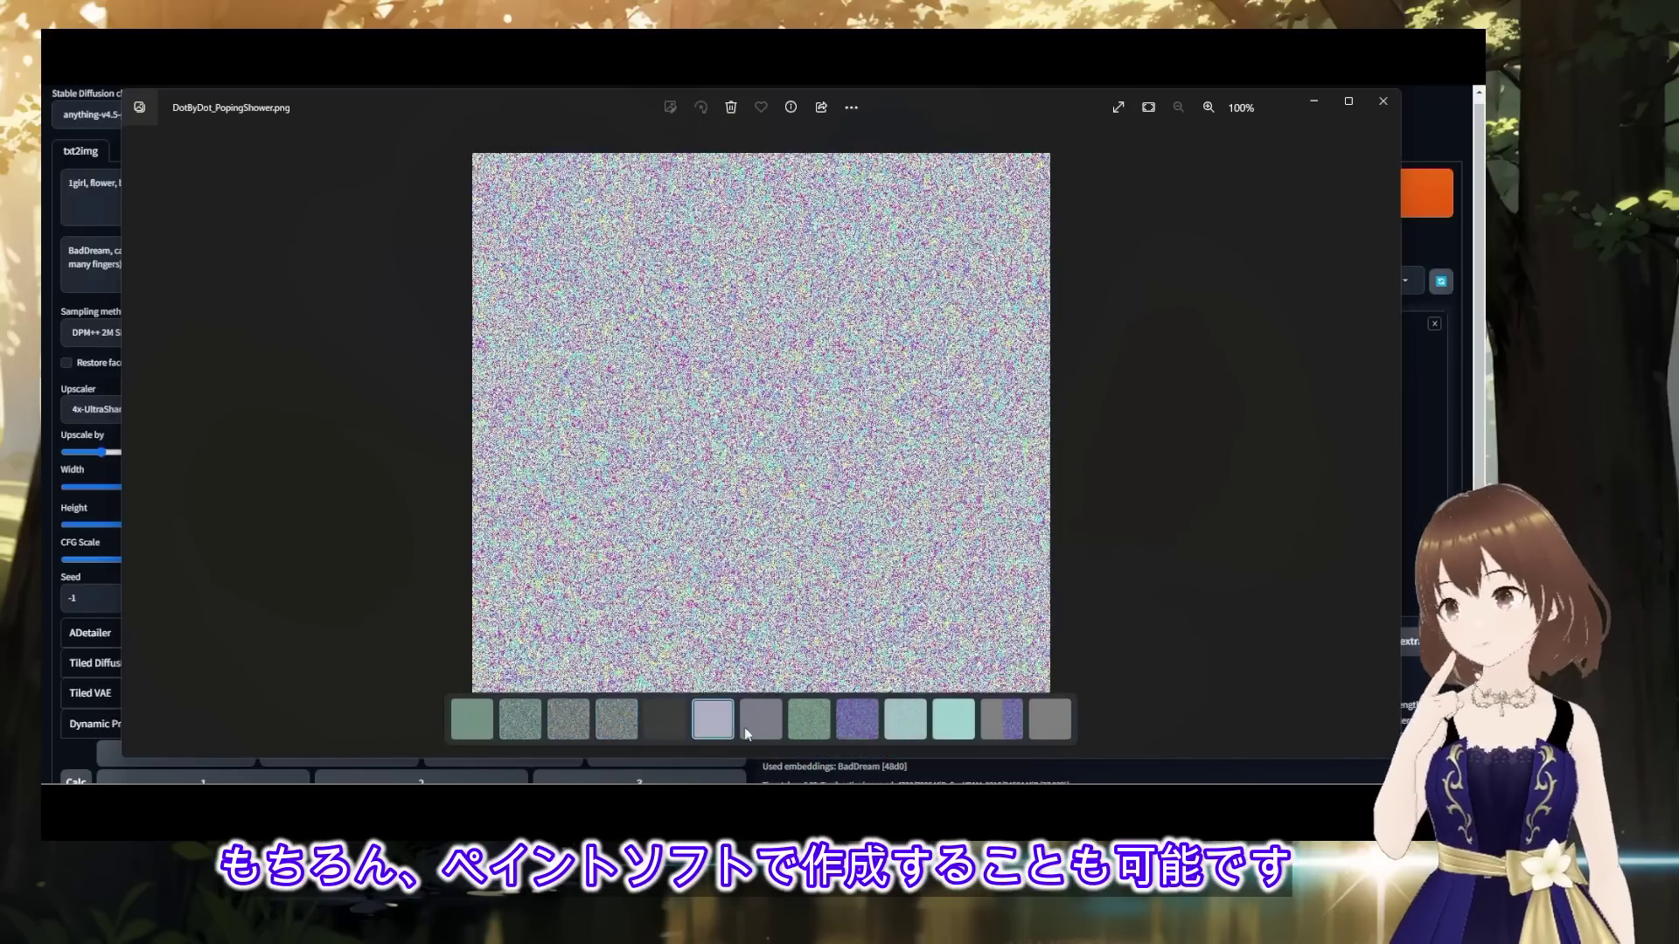
click(857, 723)
click(905, 724)
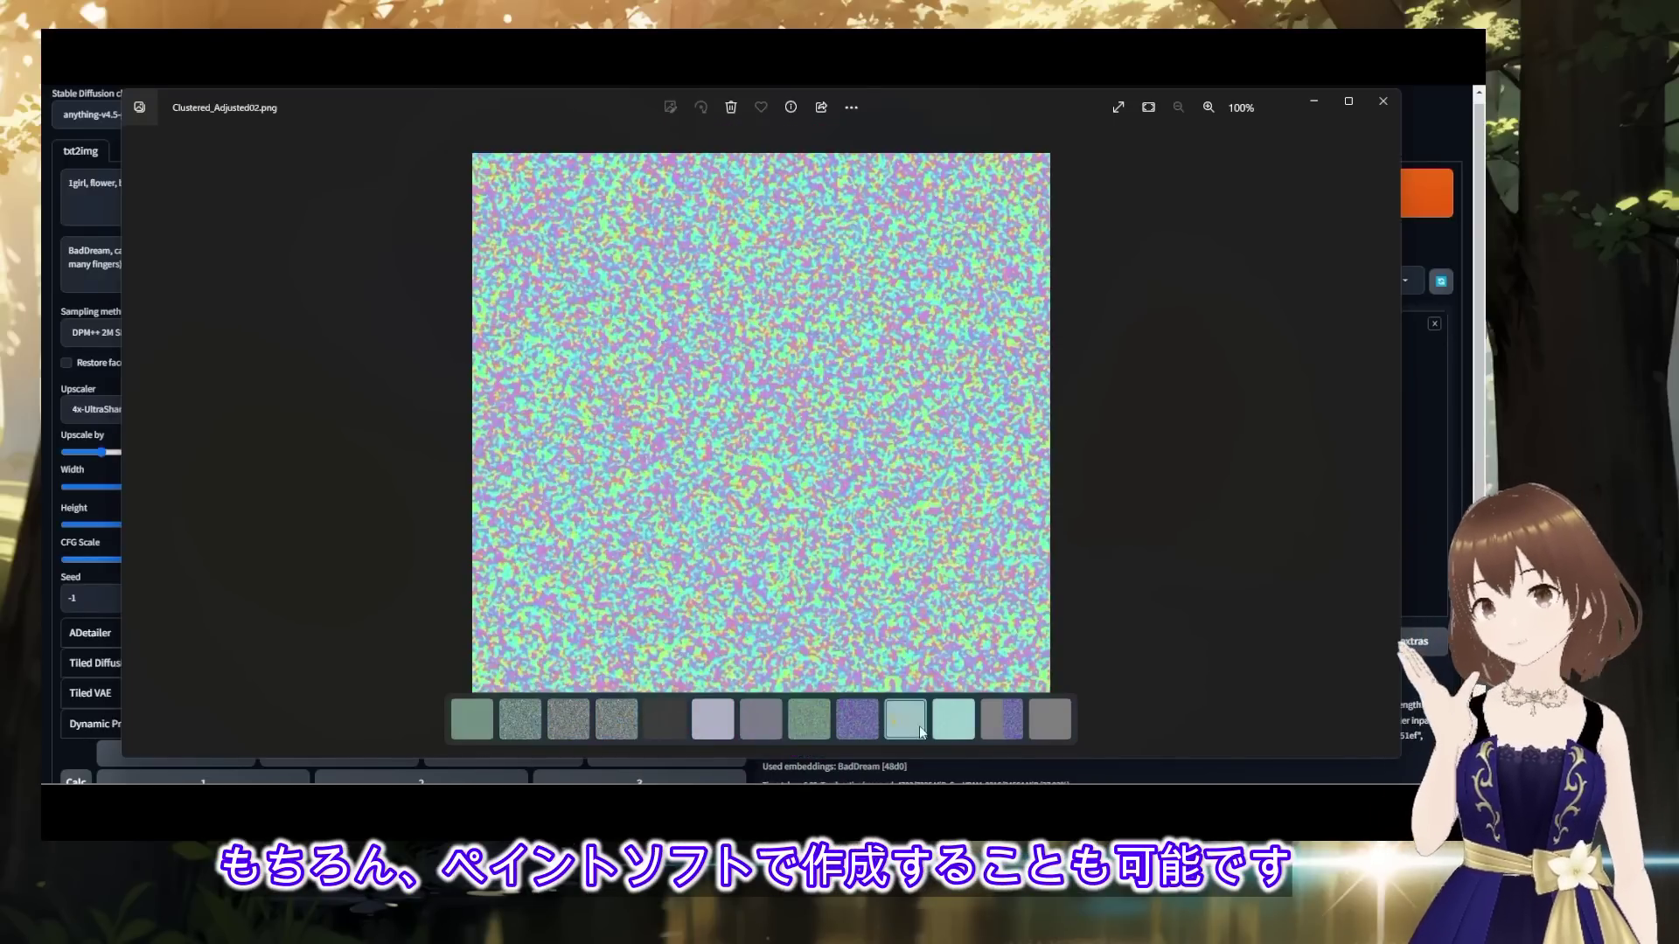
click(967, 731)
click(854, 737)
click(804, 731)
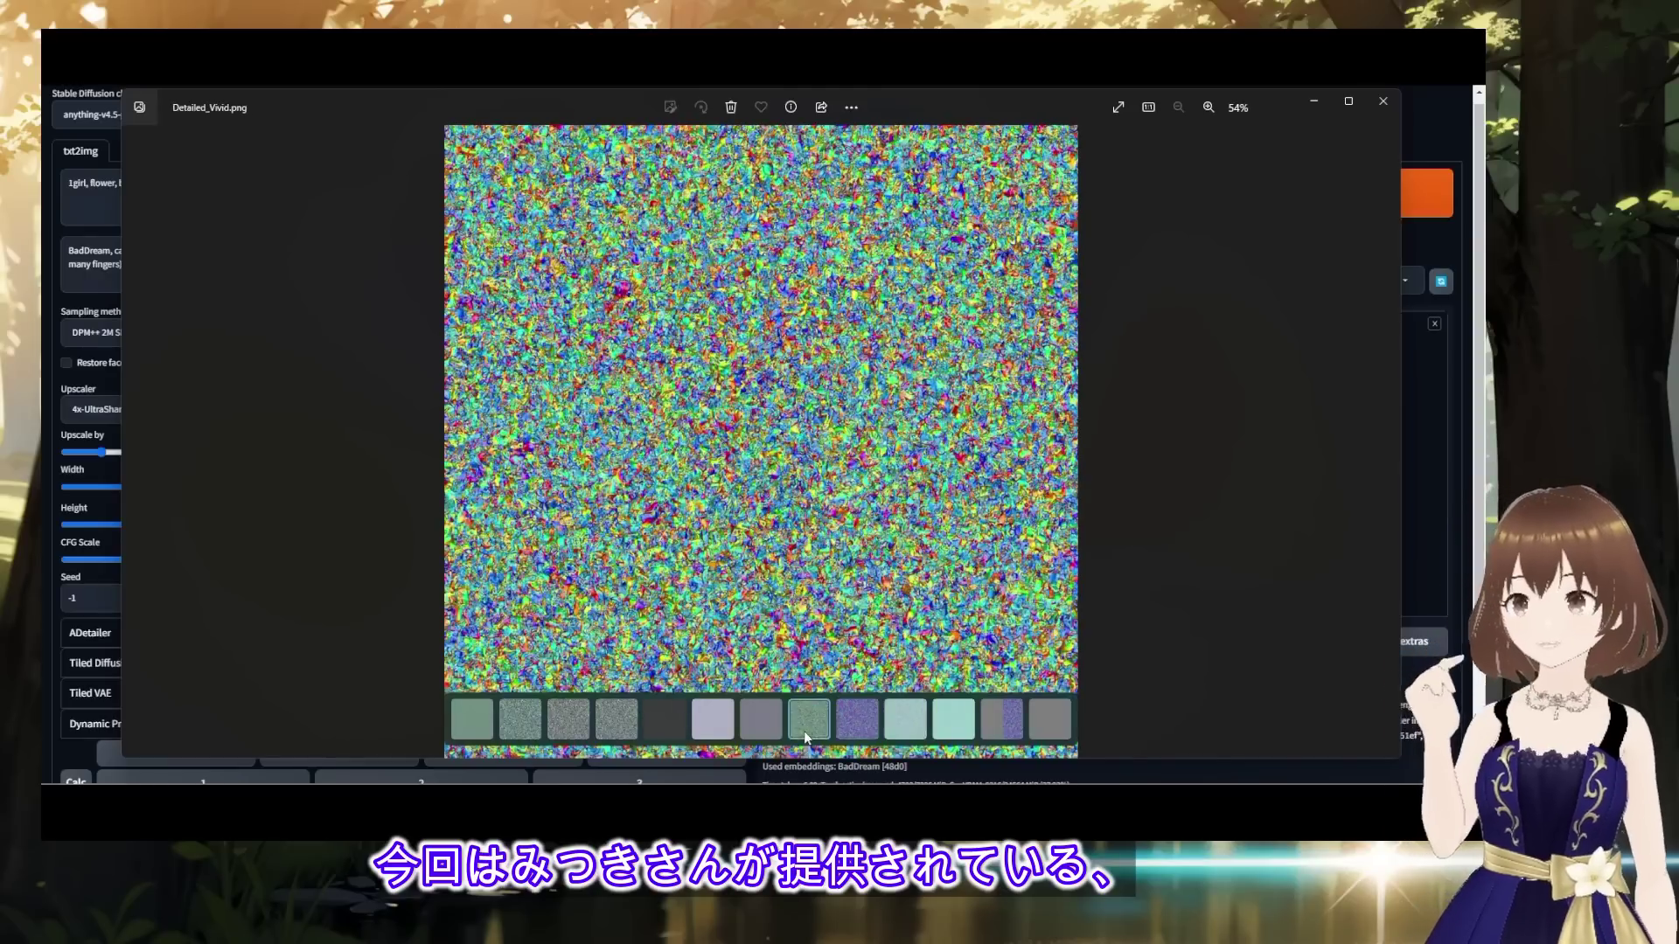
click(564, 731)
click(521, 731)
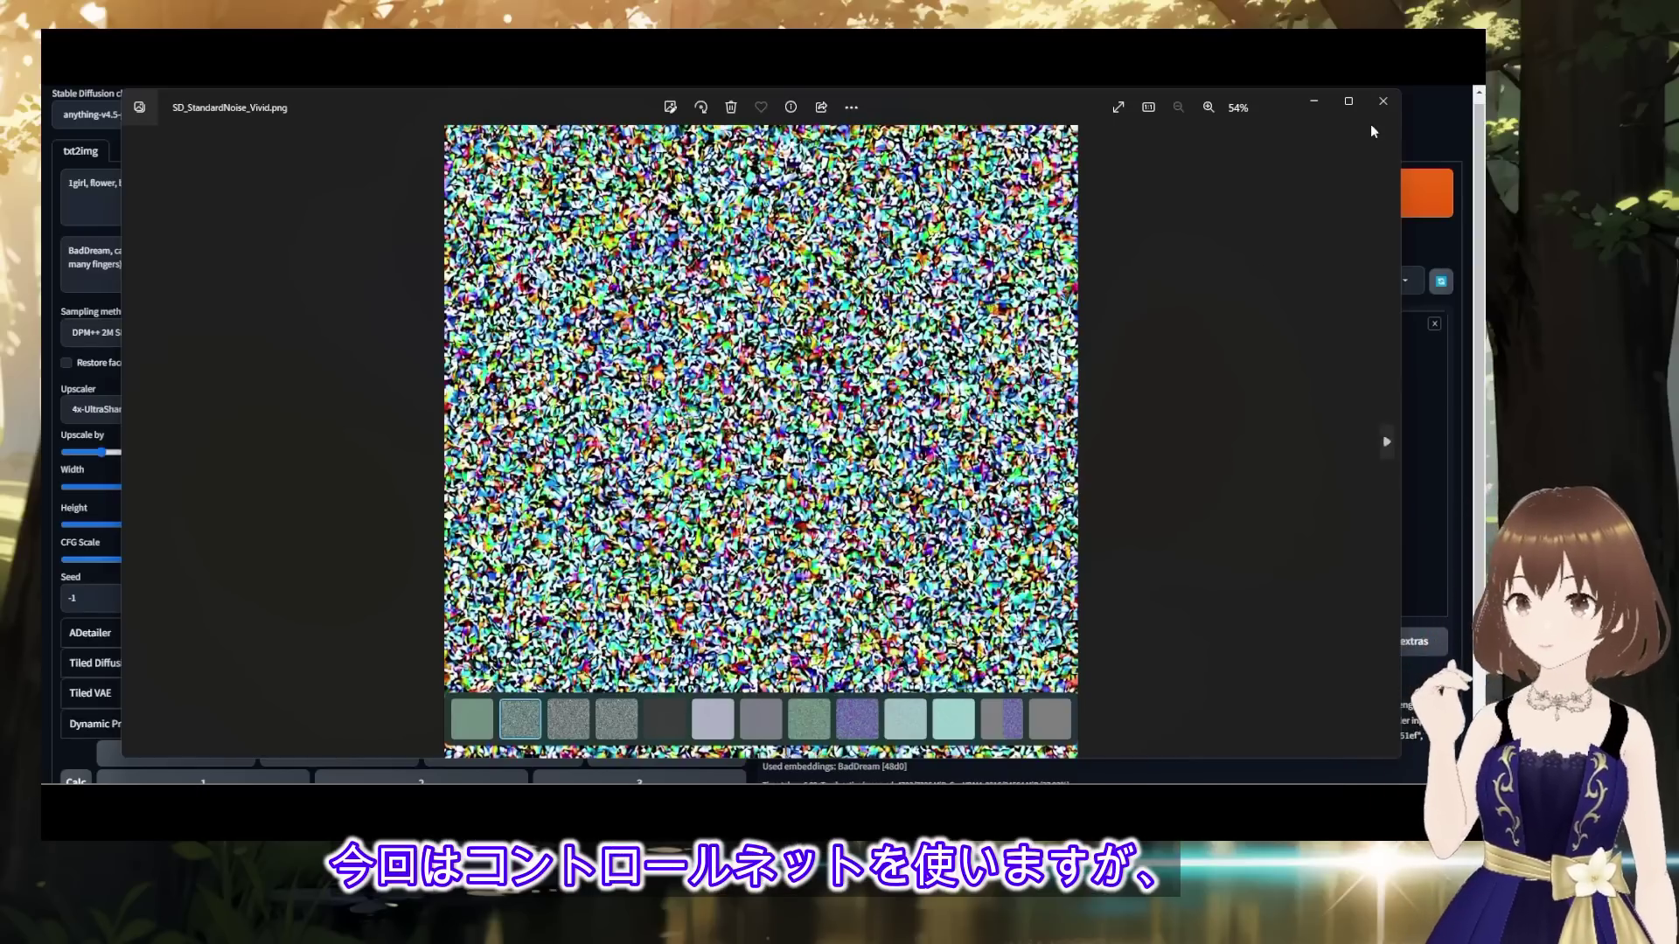
click(1311, 105)
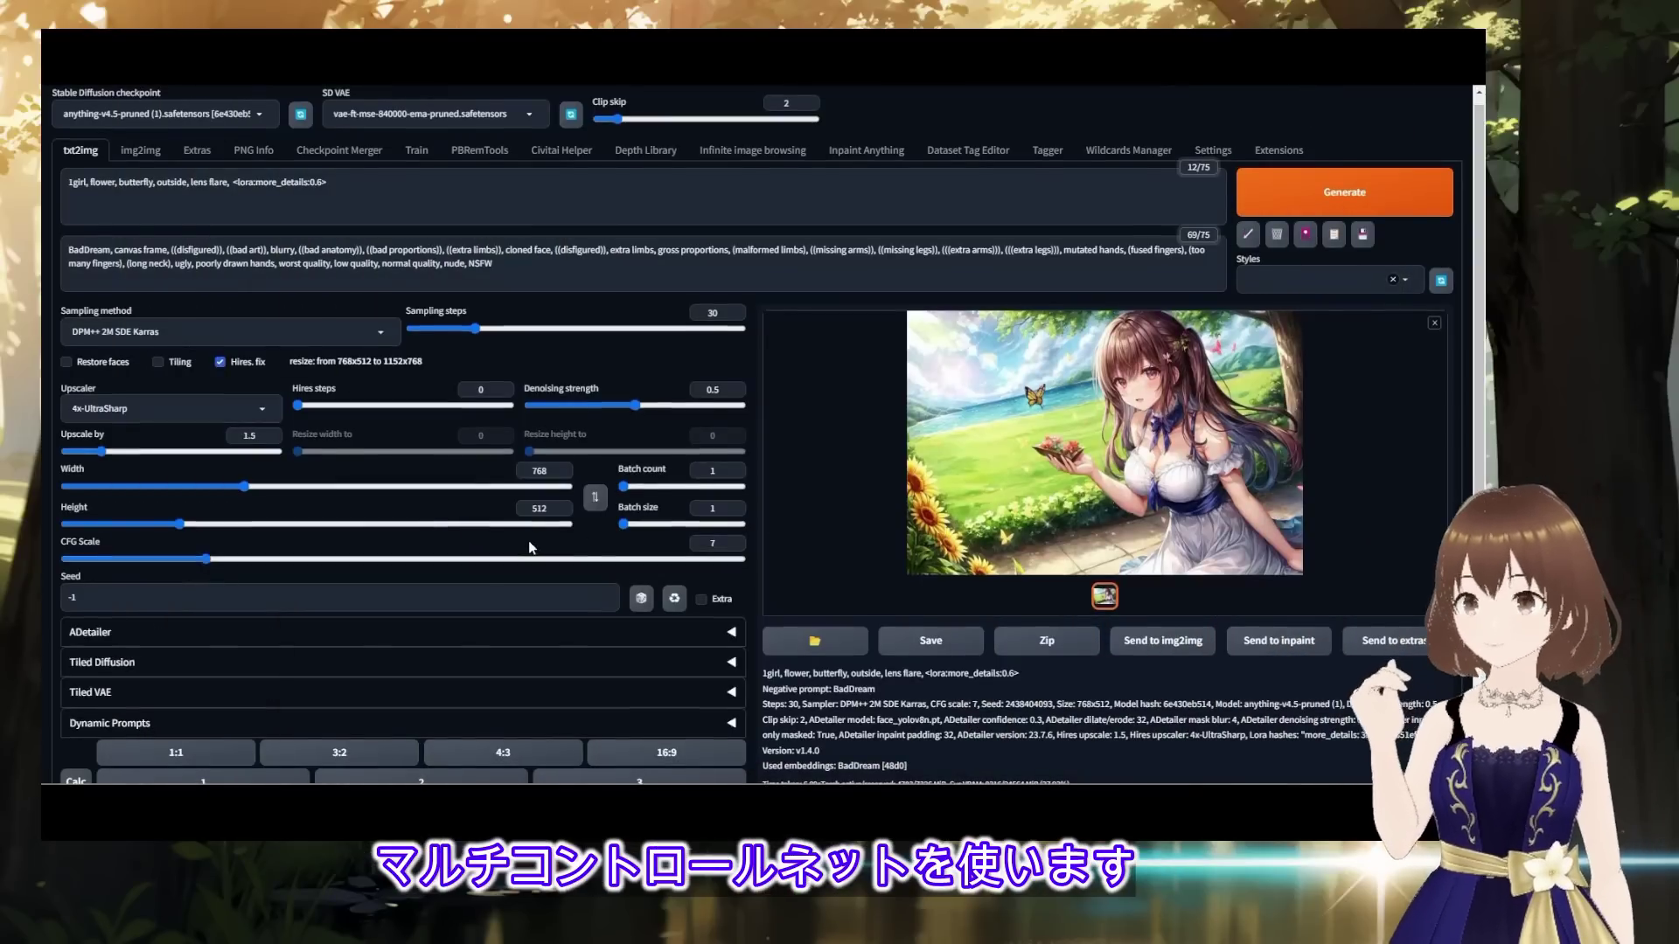
Examine the Multi ControlNet maximum models amount in the ControlNet settings.
scroll(529, 548, down, 3)
scroll(529, 548, down, 2)
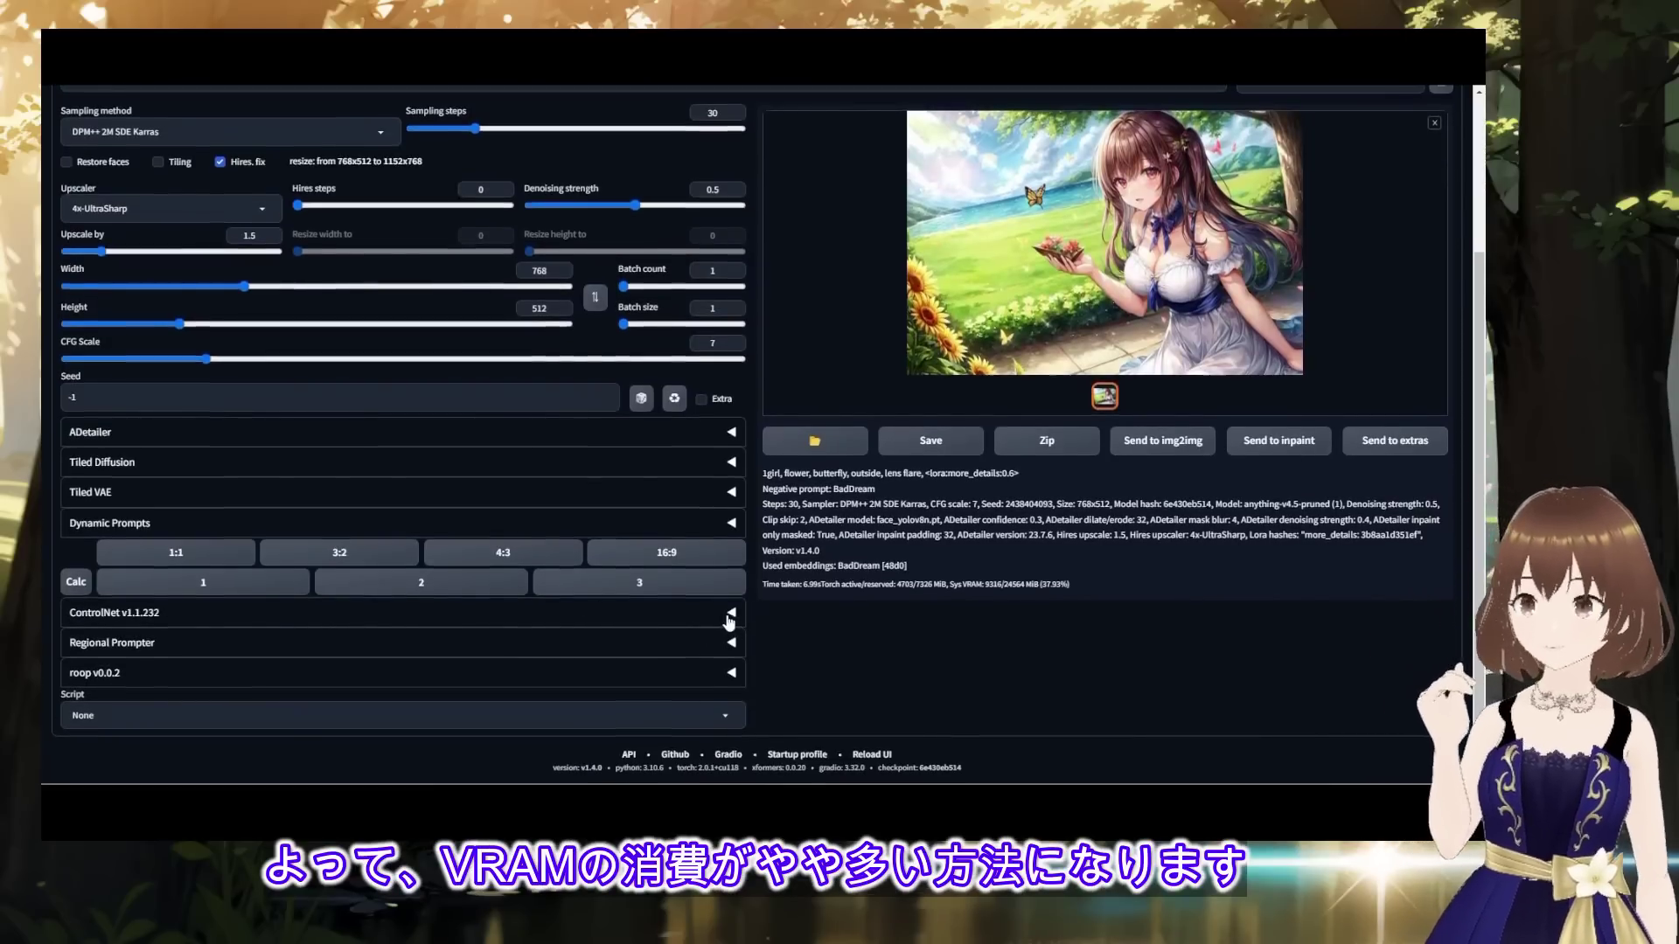
scroll(730, 621, up, 3)
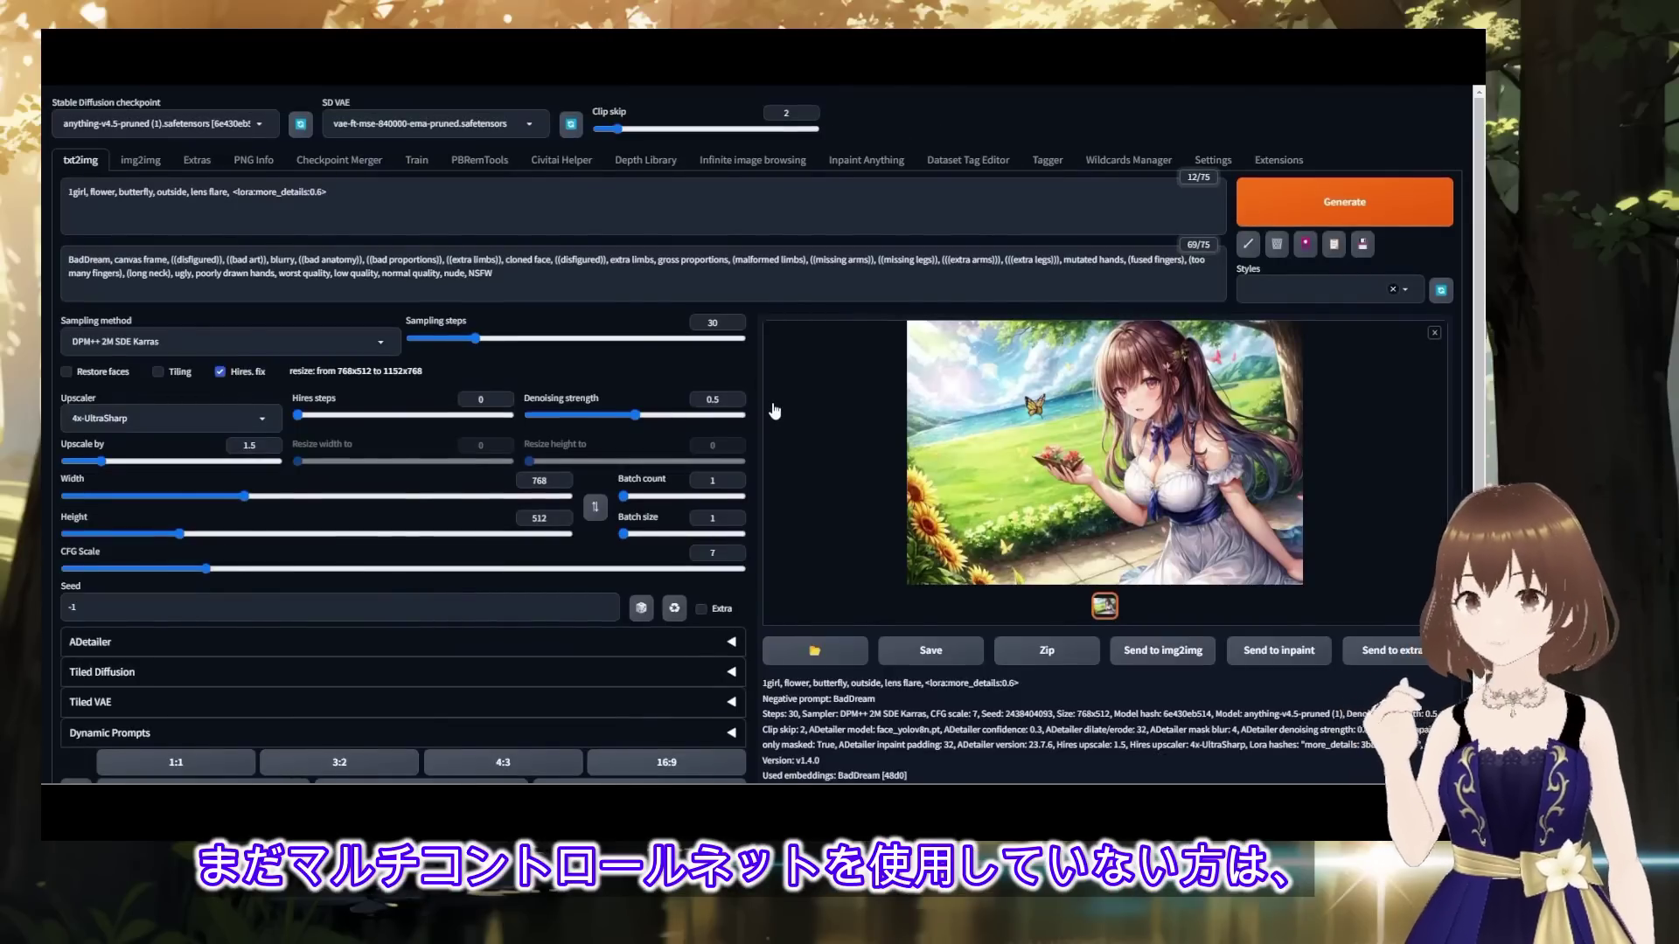
click(1210, 166)
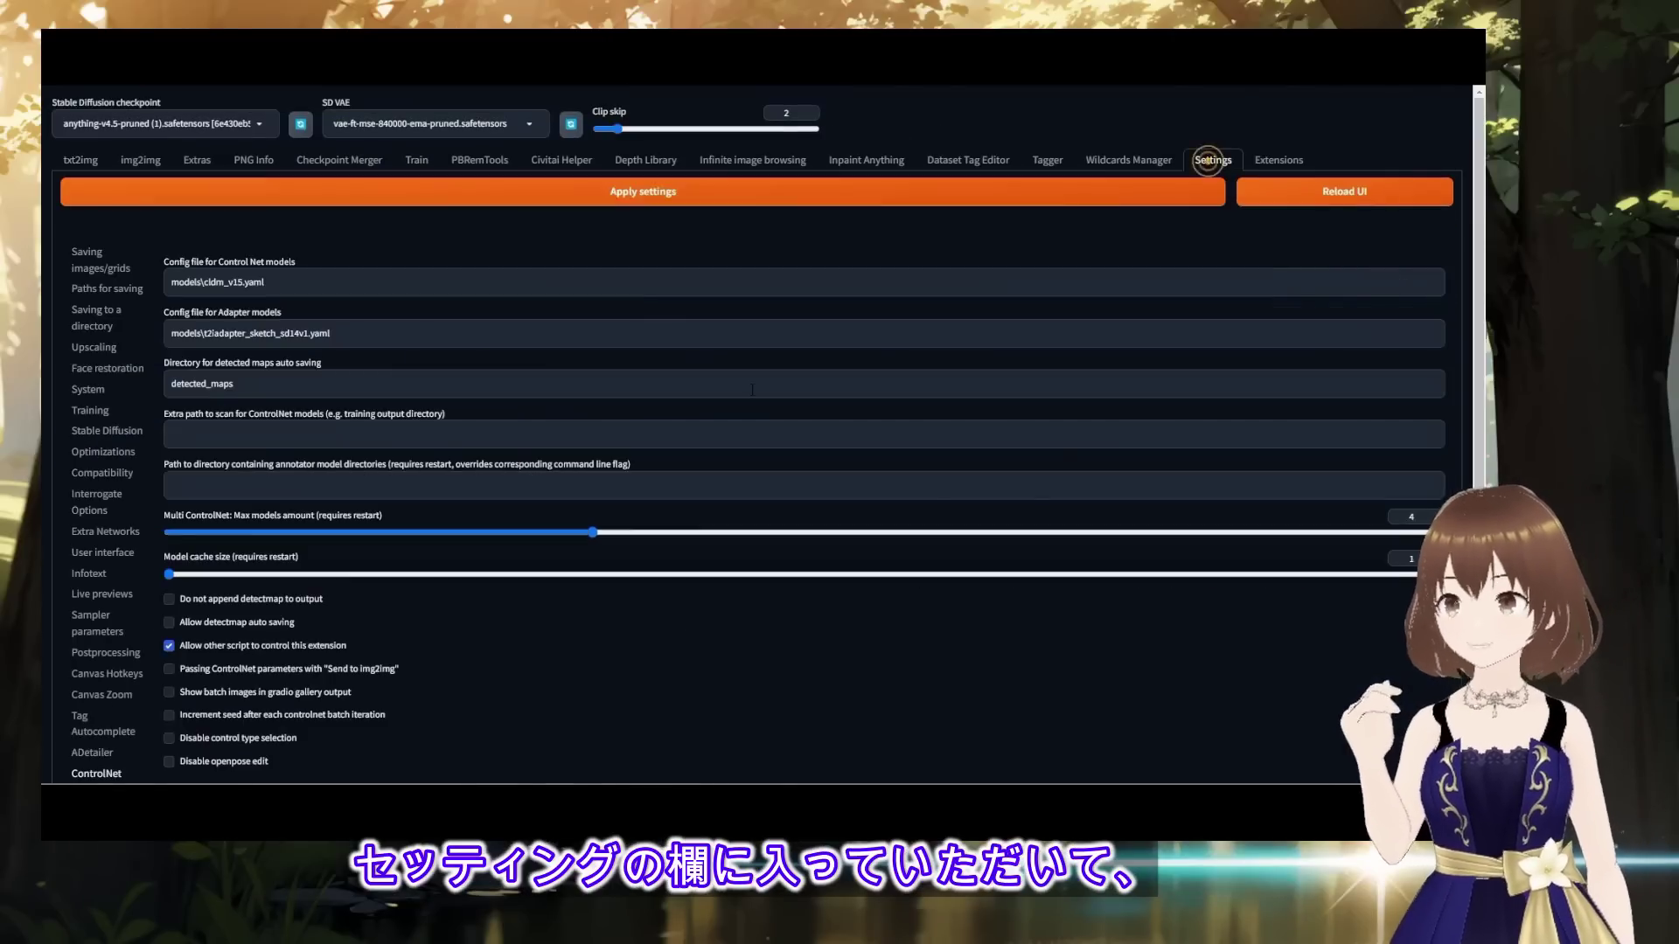
scroll(538, 446, down, 3)
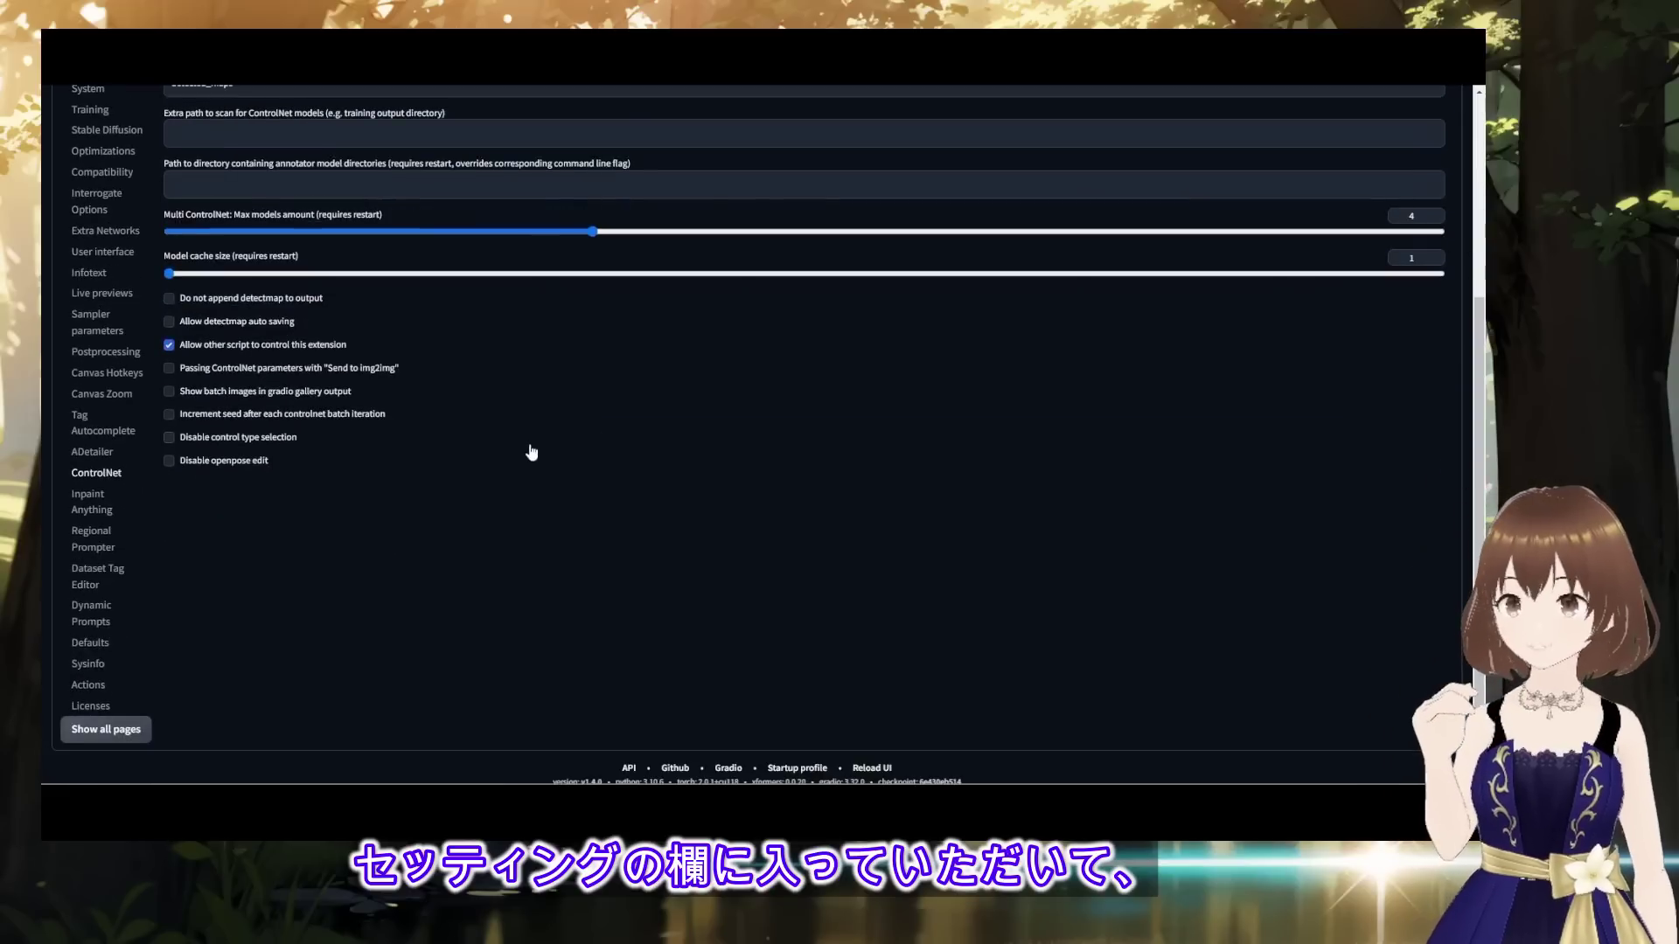
click(98, 479)
scroll(140, 468, up, 3)
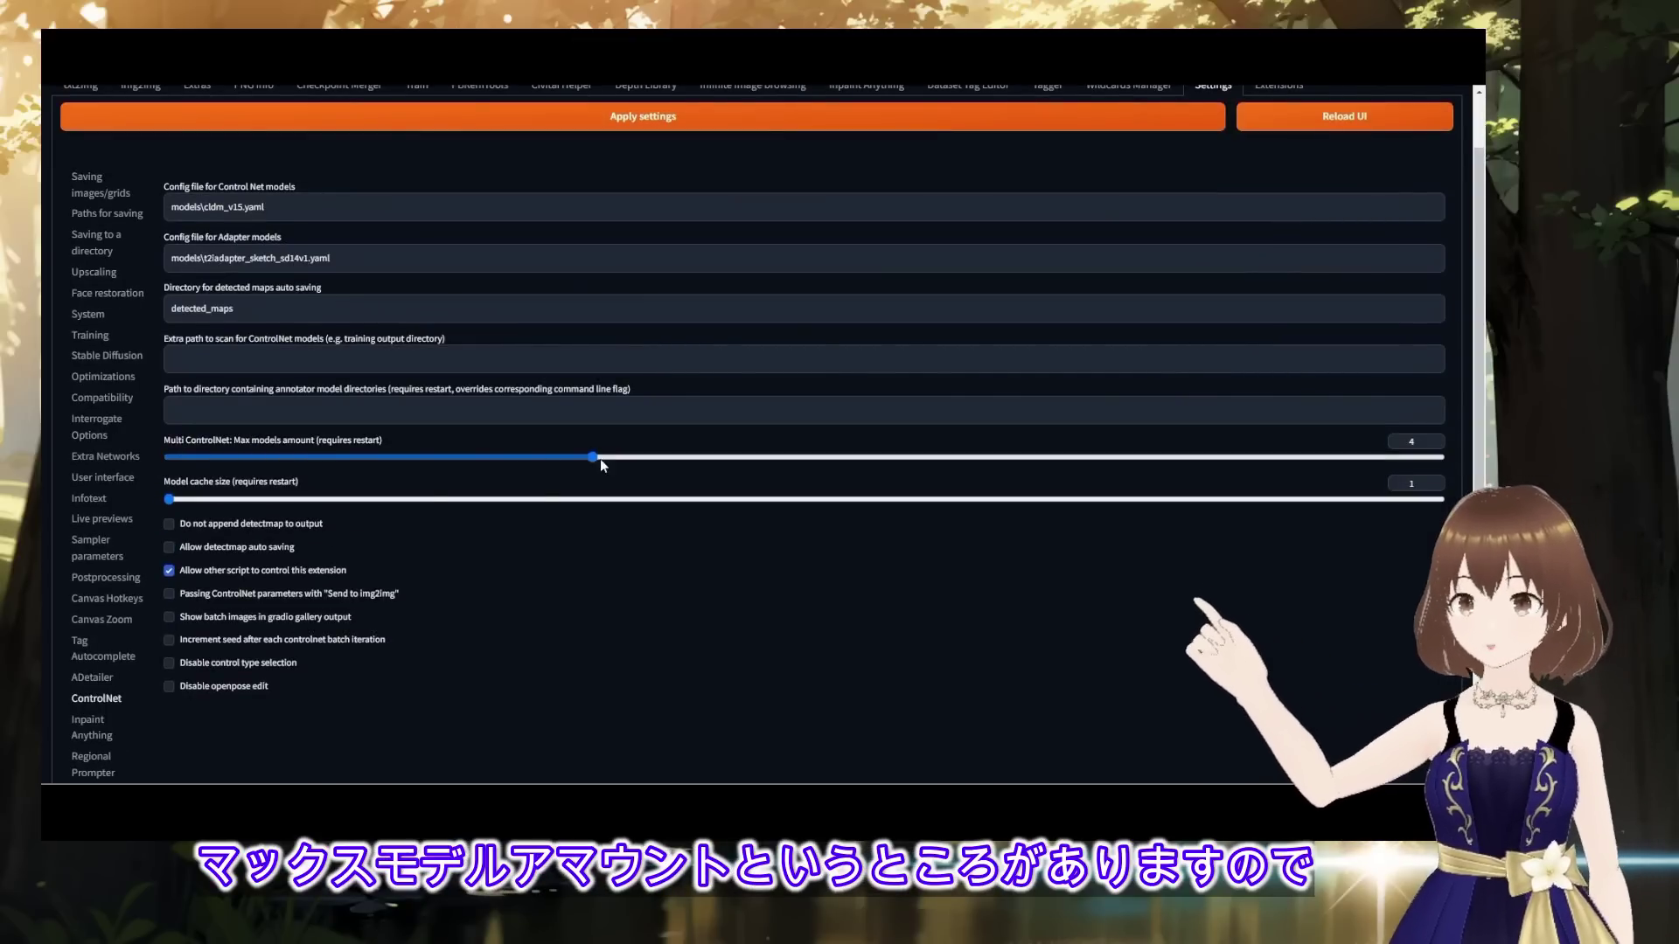
drag(595, 456, 421, 463)
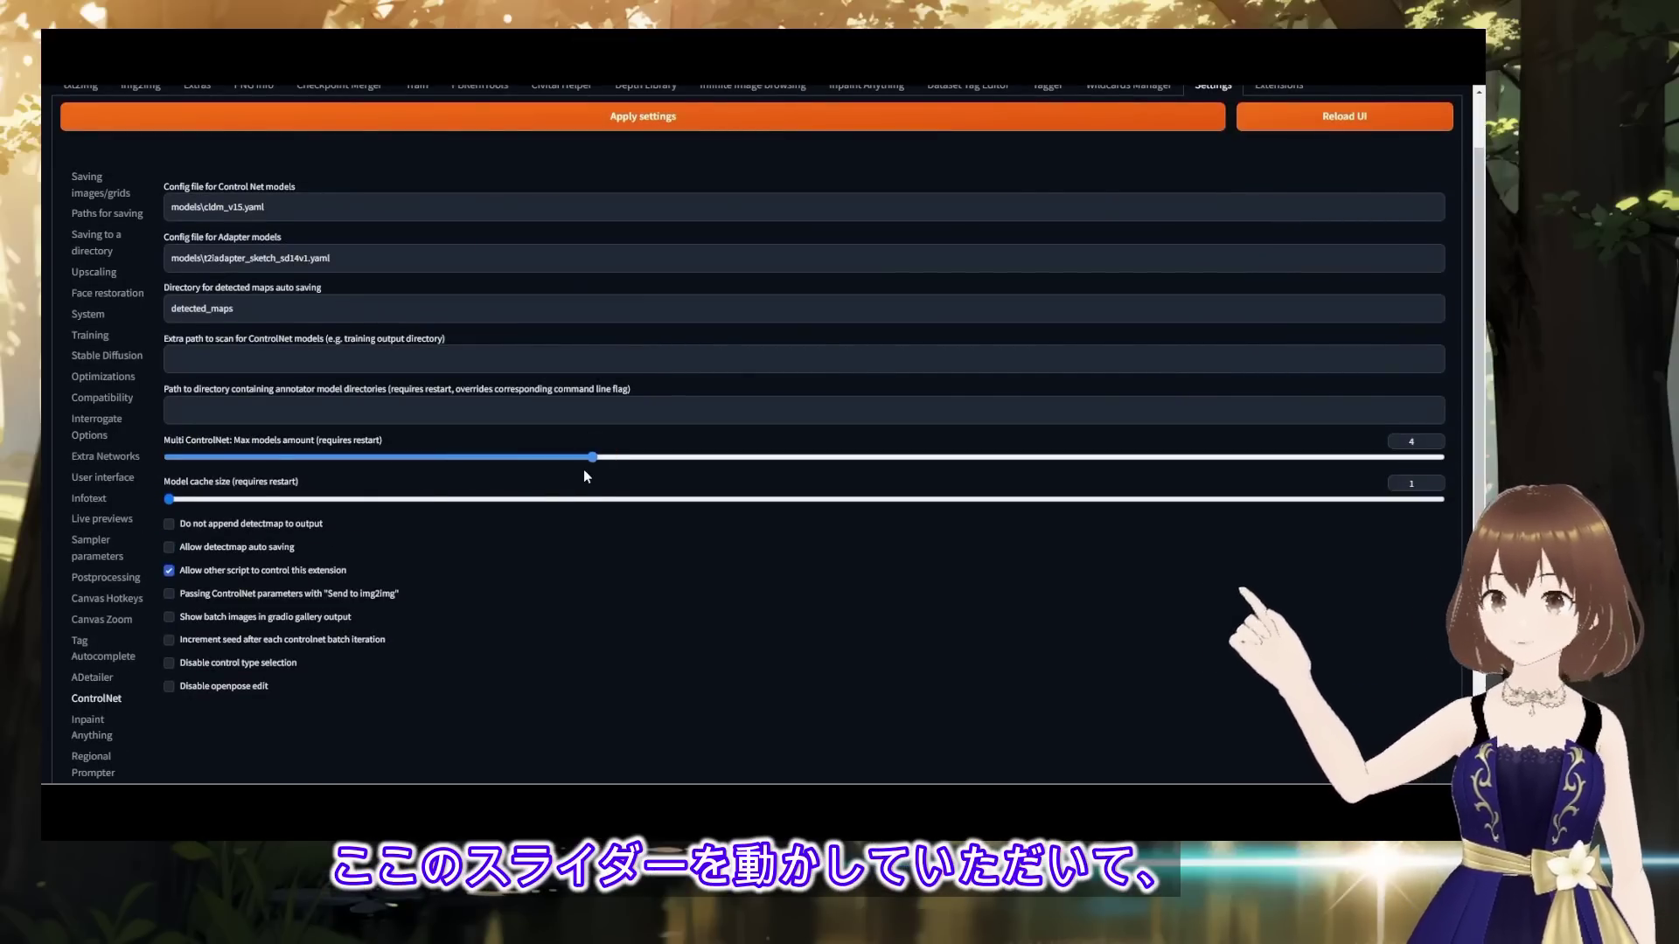
click(584, 469)
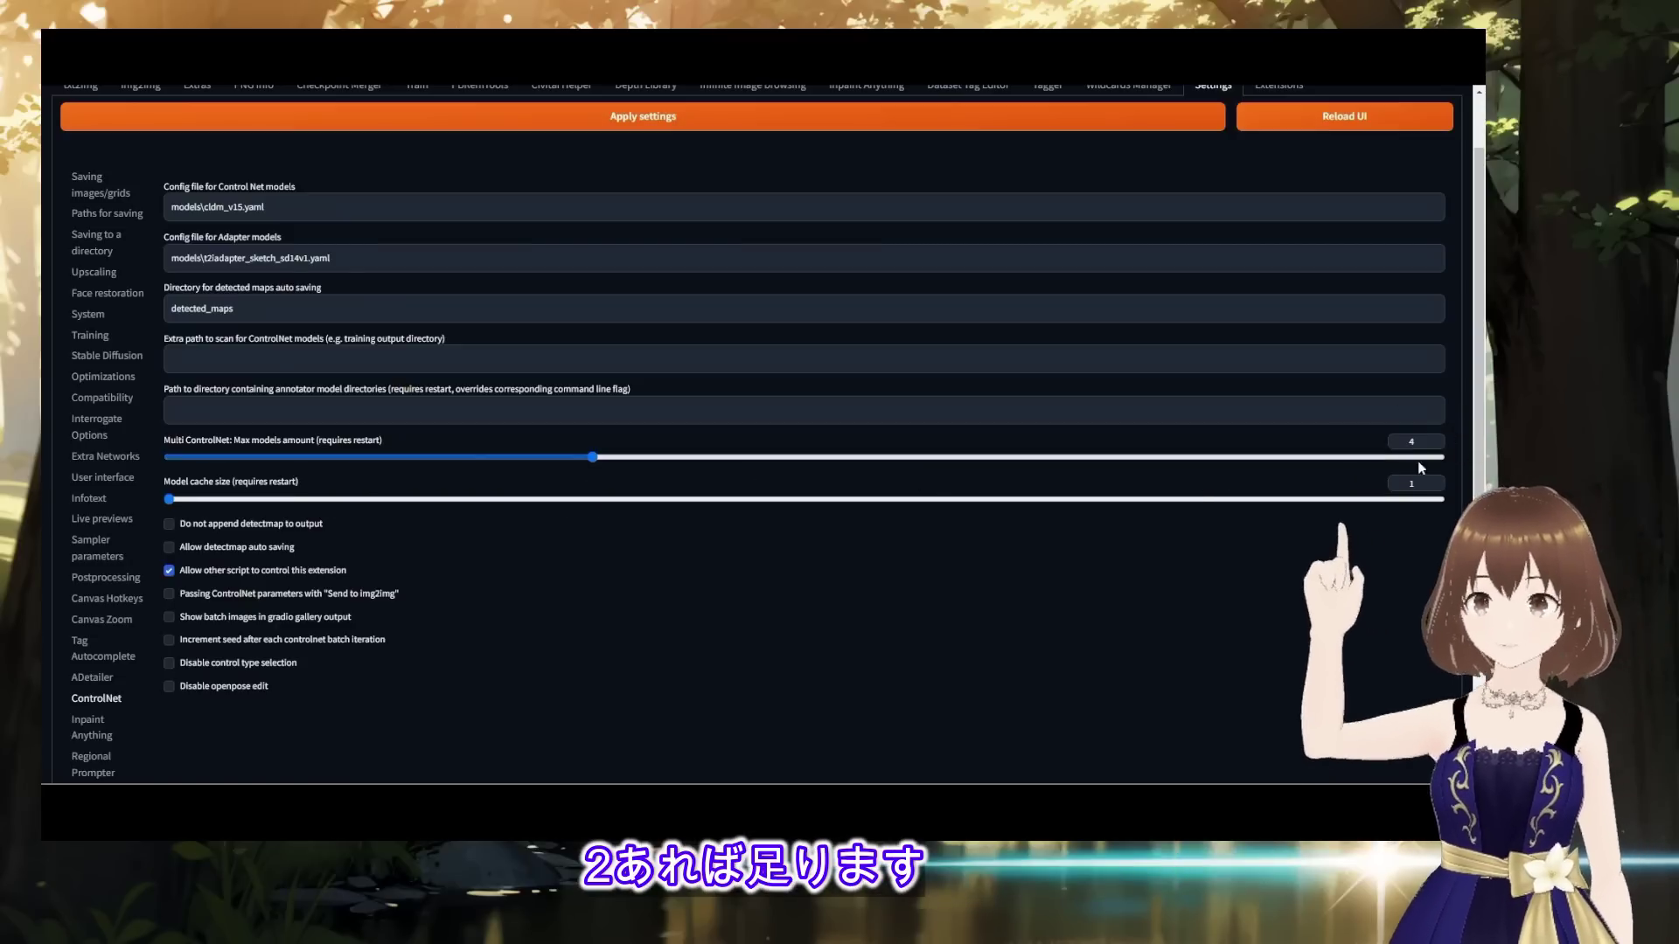
scroll(680, 528, up, 1)
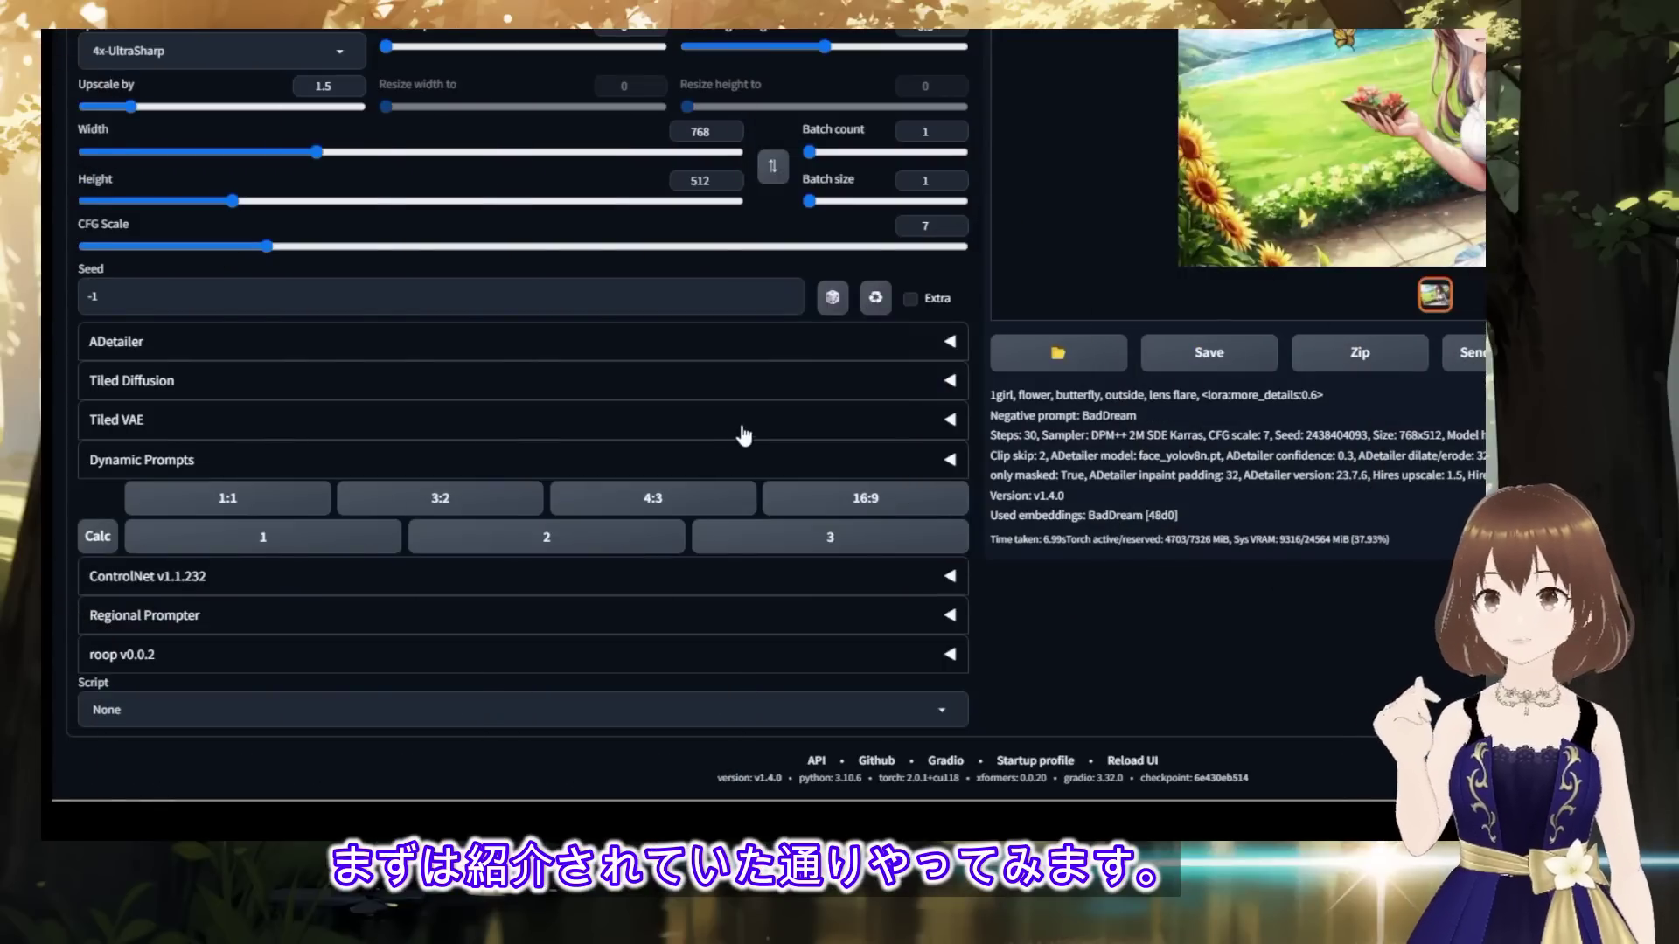
Expand ControlNet, load the colour noise image into Unit 0, and enable the unit.
click(710, 575)
scroll(663, 481, down, 5)
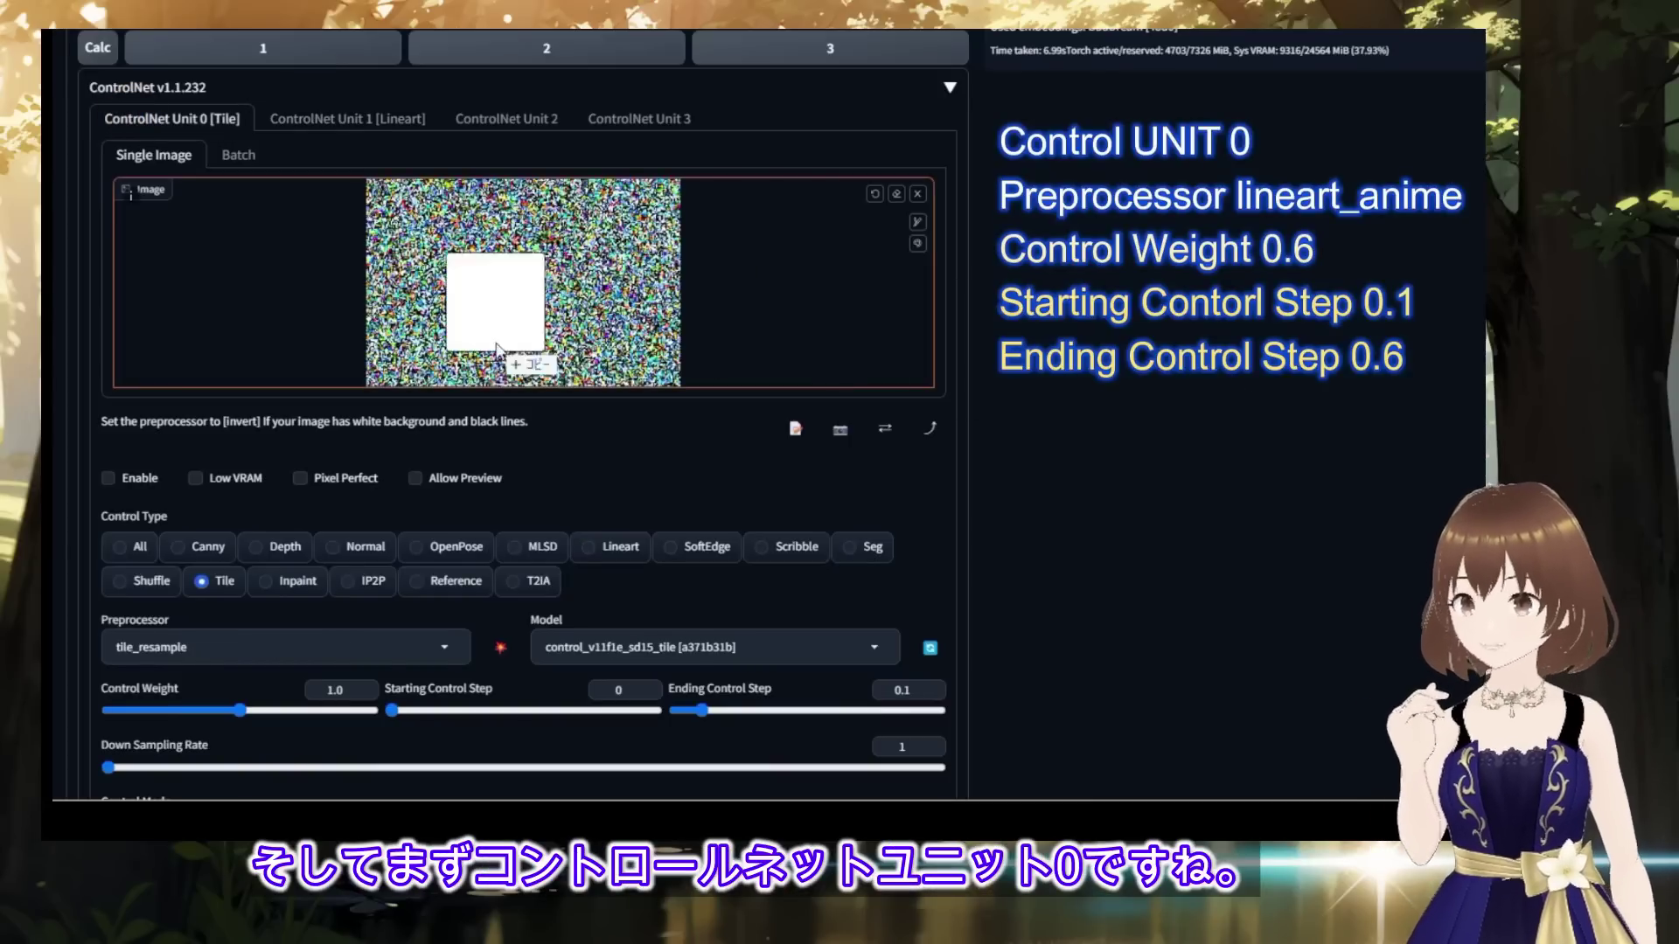
scroll(744, 326, down, 1)
scroll(743, 326, down, 1)
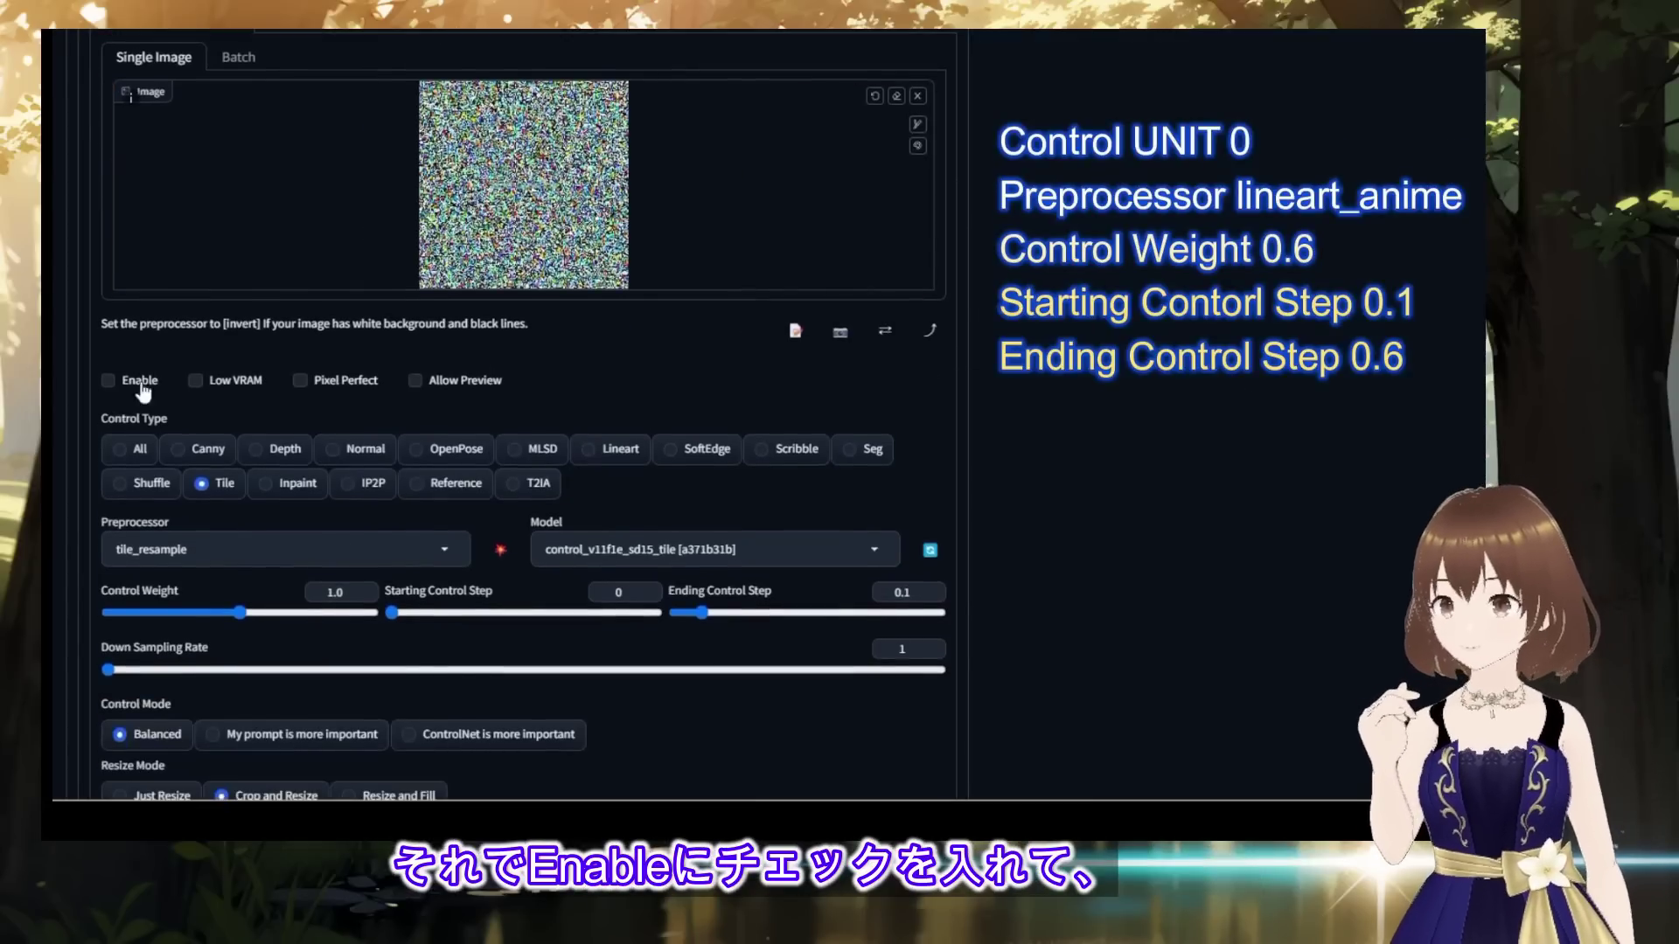
click(111, 382)
scroll(121, 393, down, 2)
Set Unit 0's control type to Lineart with the lineart_anime preprocessor.
click(589, 354)
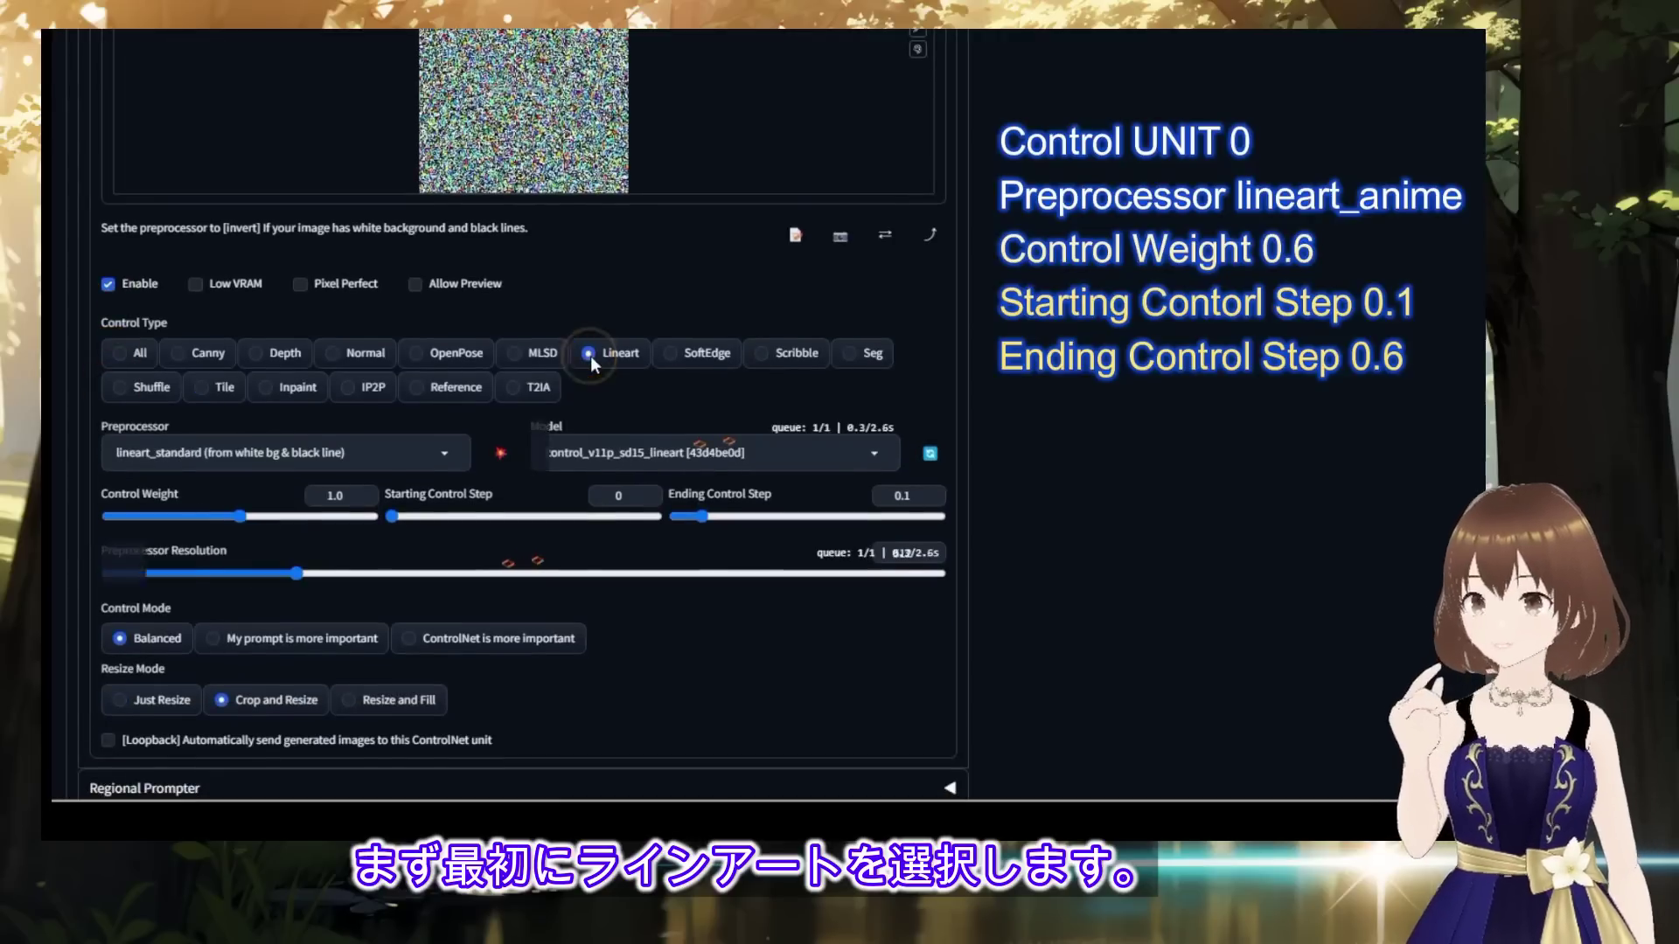
click(444, 459)
click(444, 455)
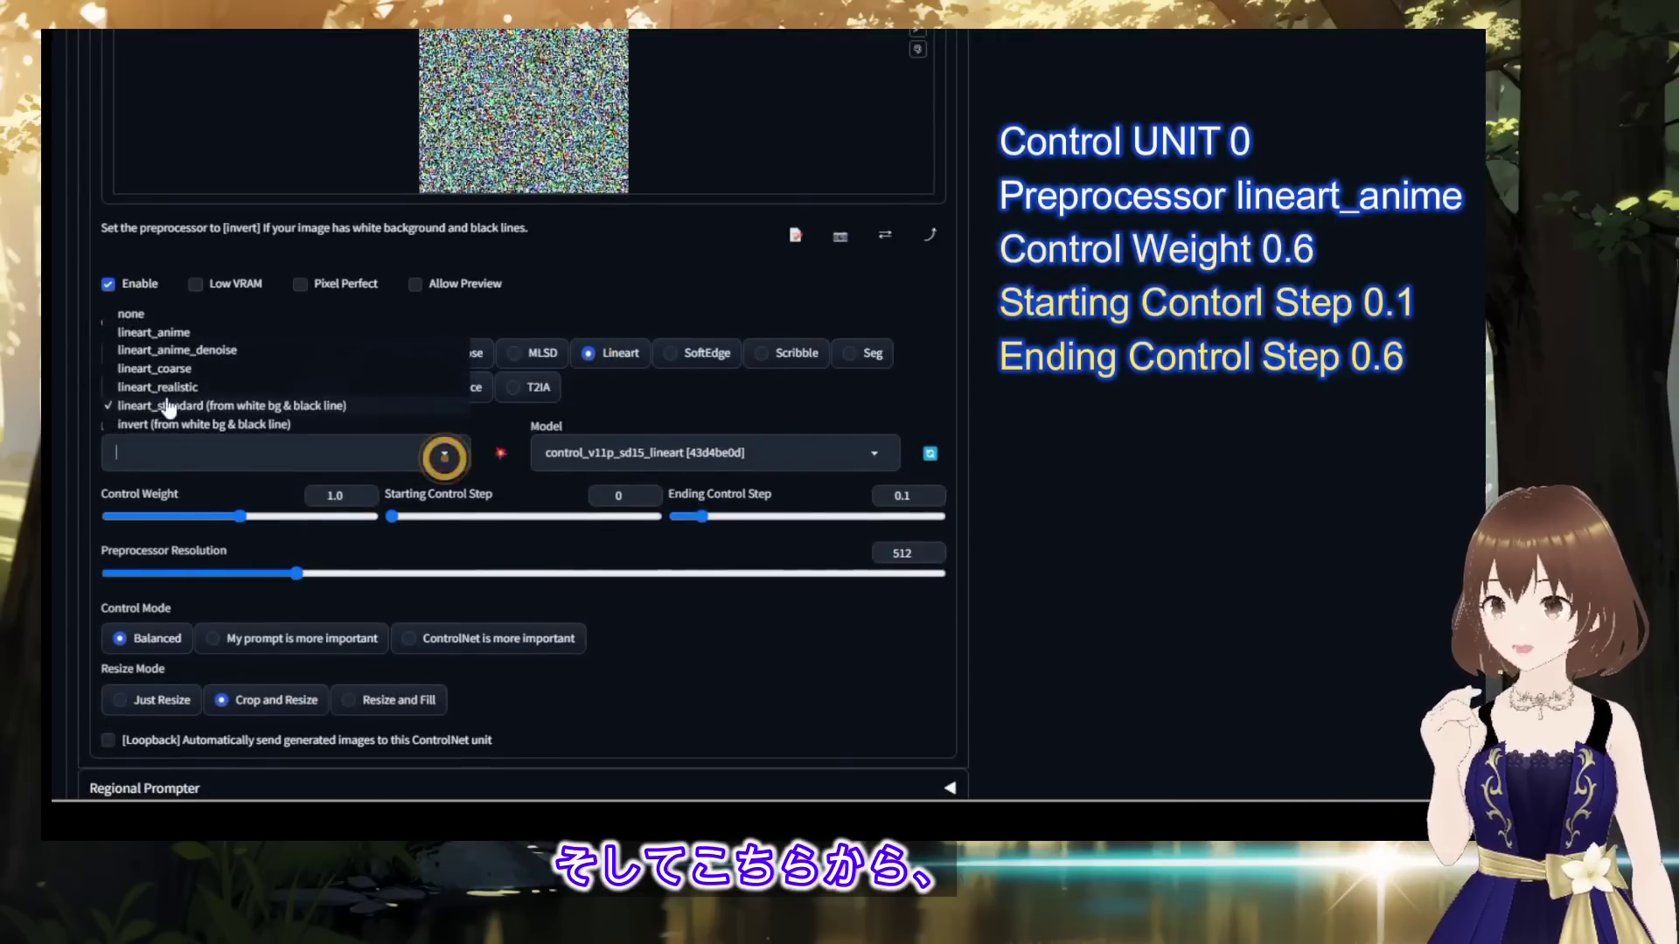
click(166, 336)
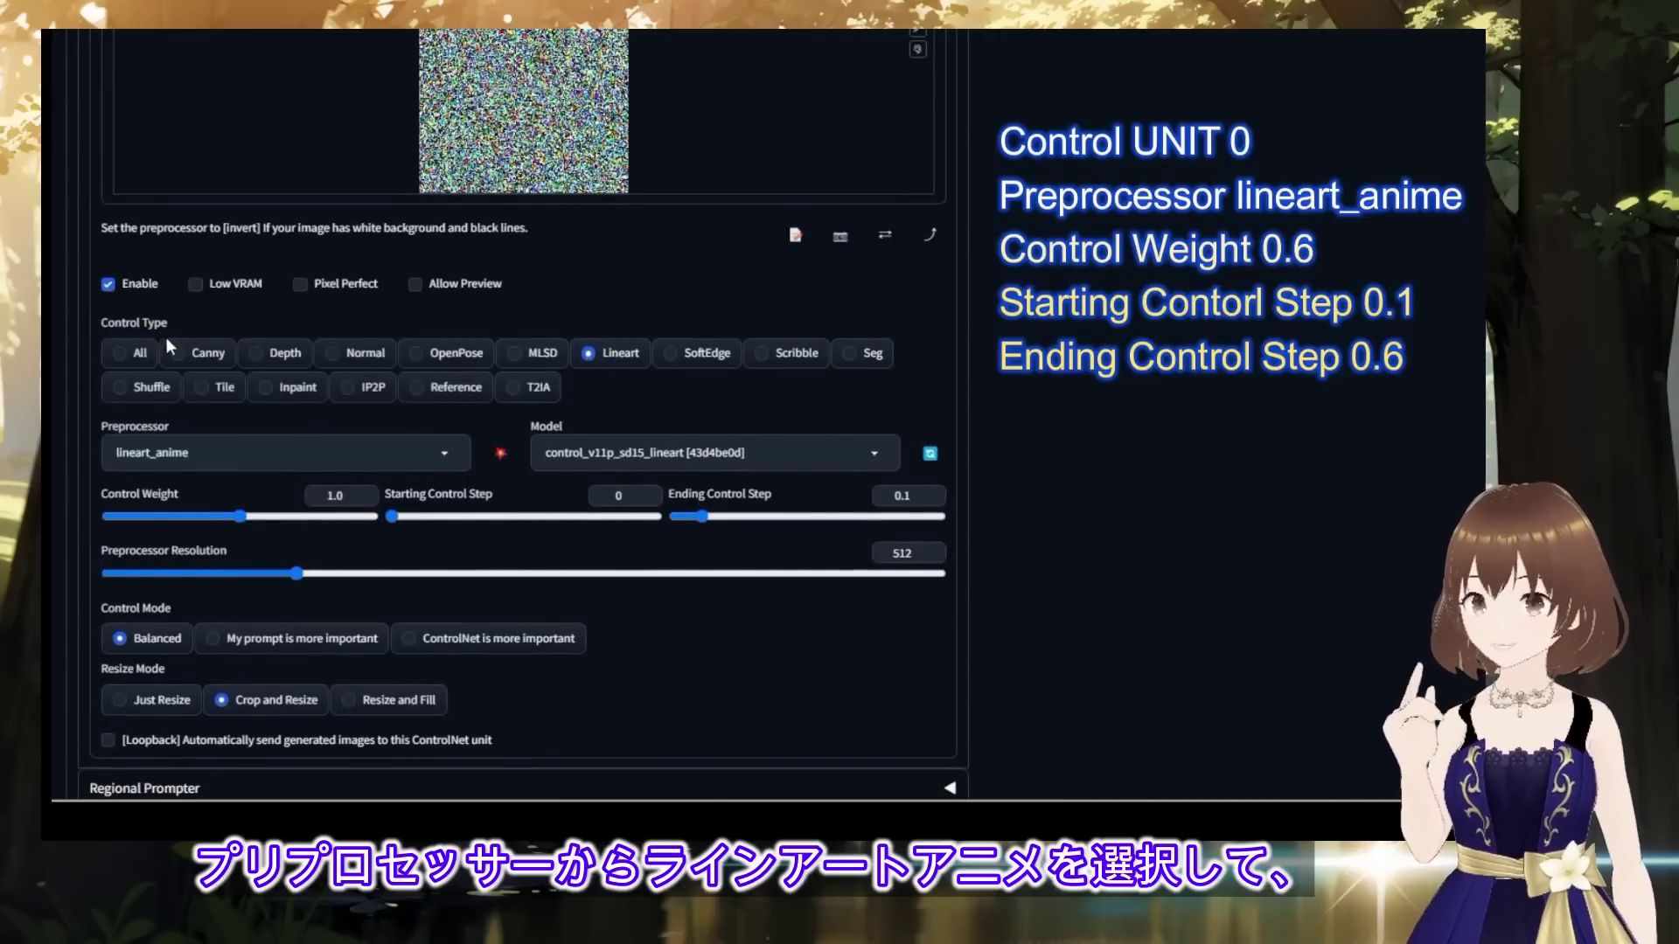
Set Unit 0's control weight to 0.6, starting control step to 0.1 and ending control step to 0.6.
scroll(616, 416, up, 1)
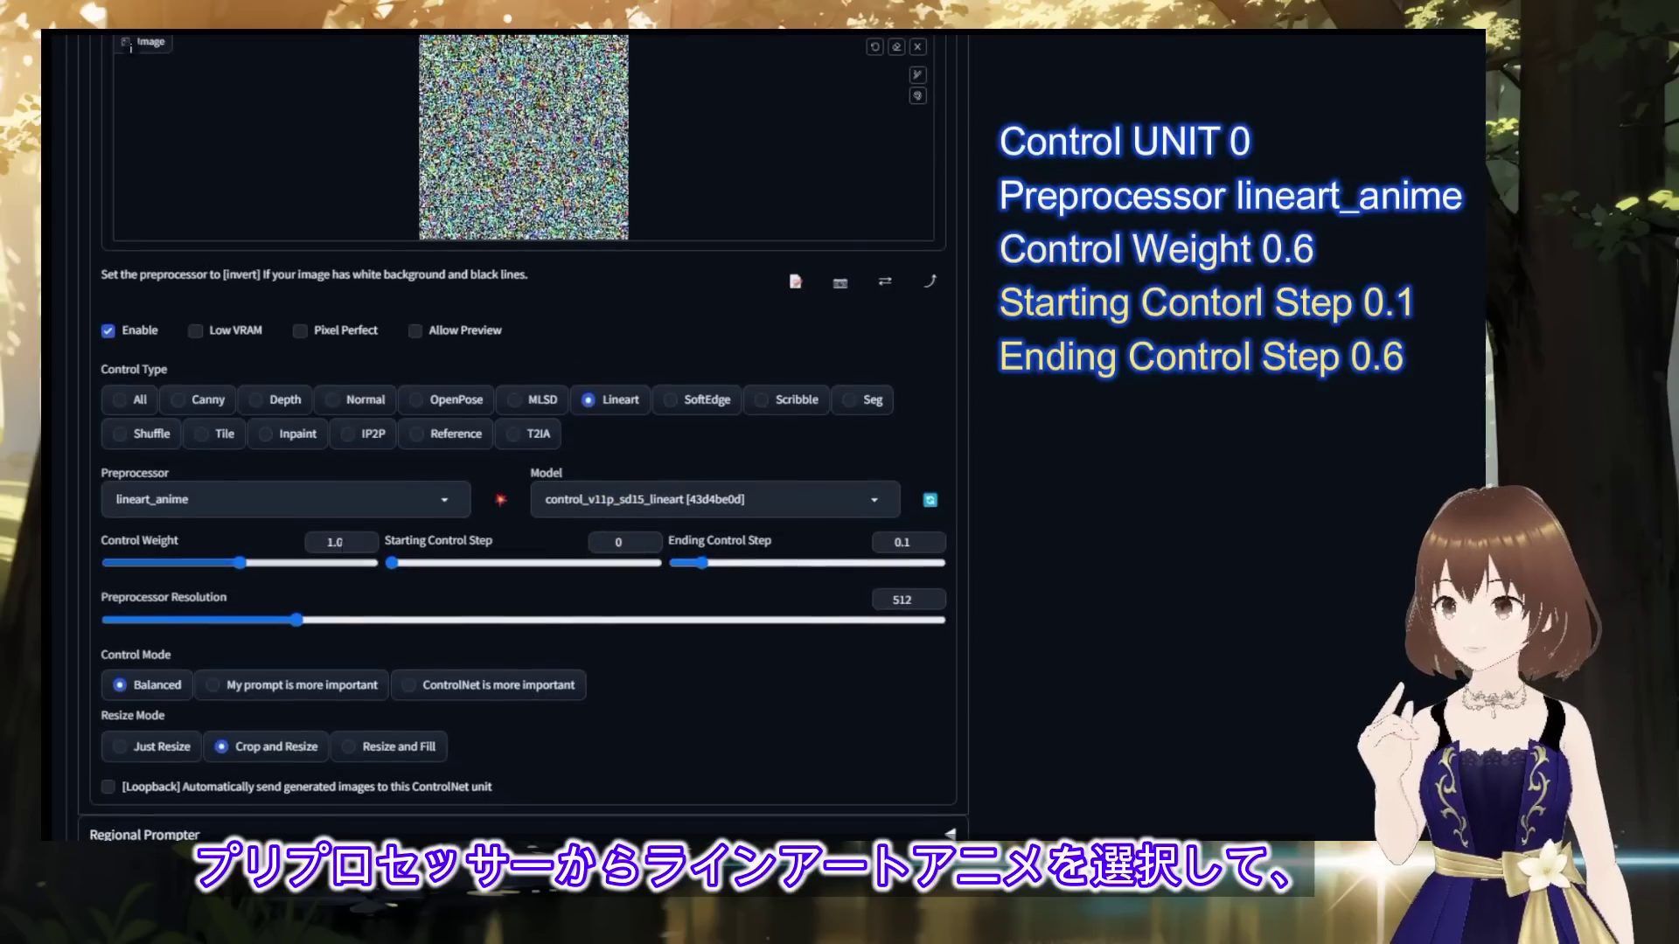
double_click(335, 543)
text(0.)
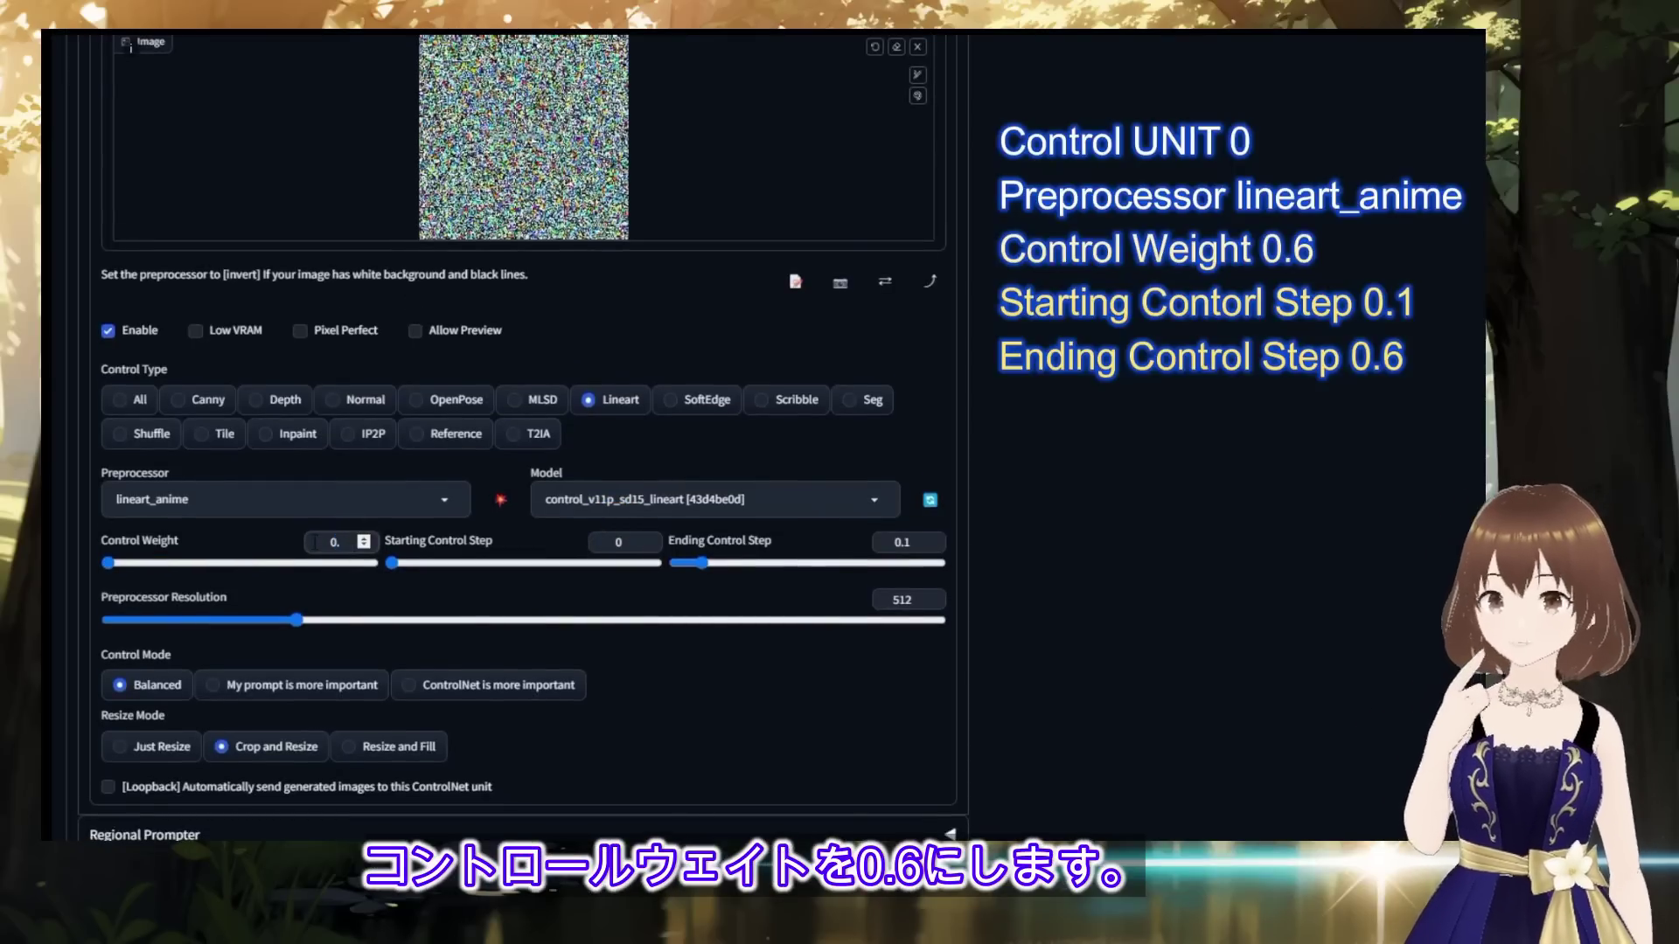
text(6)
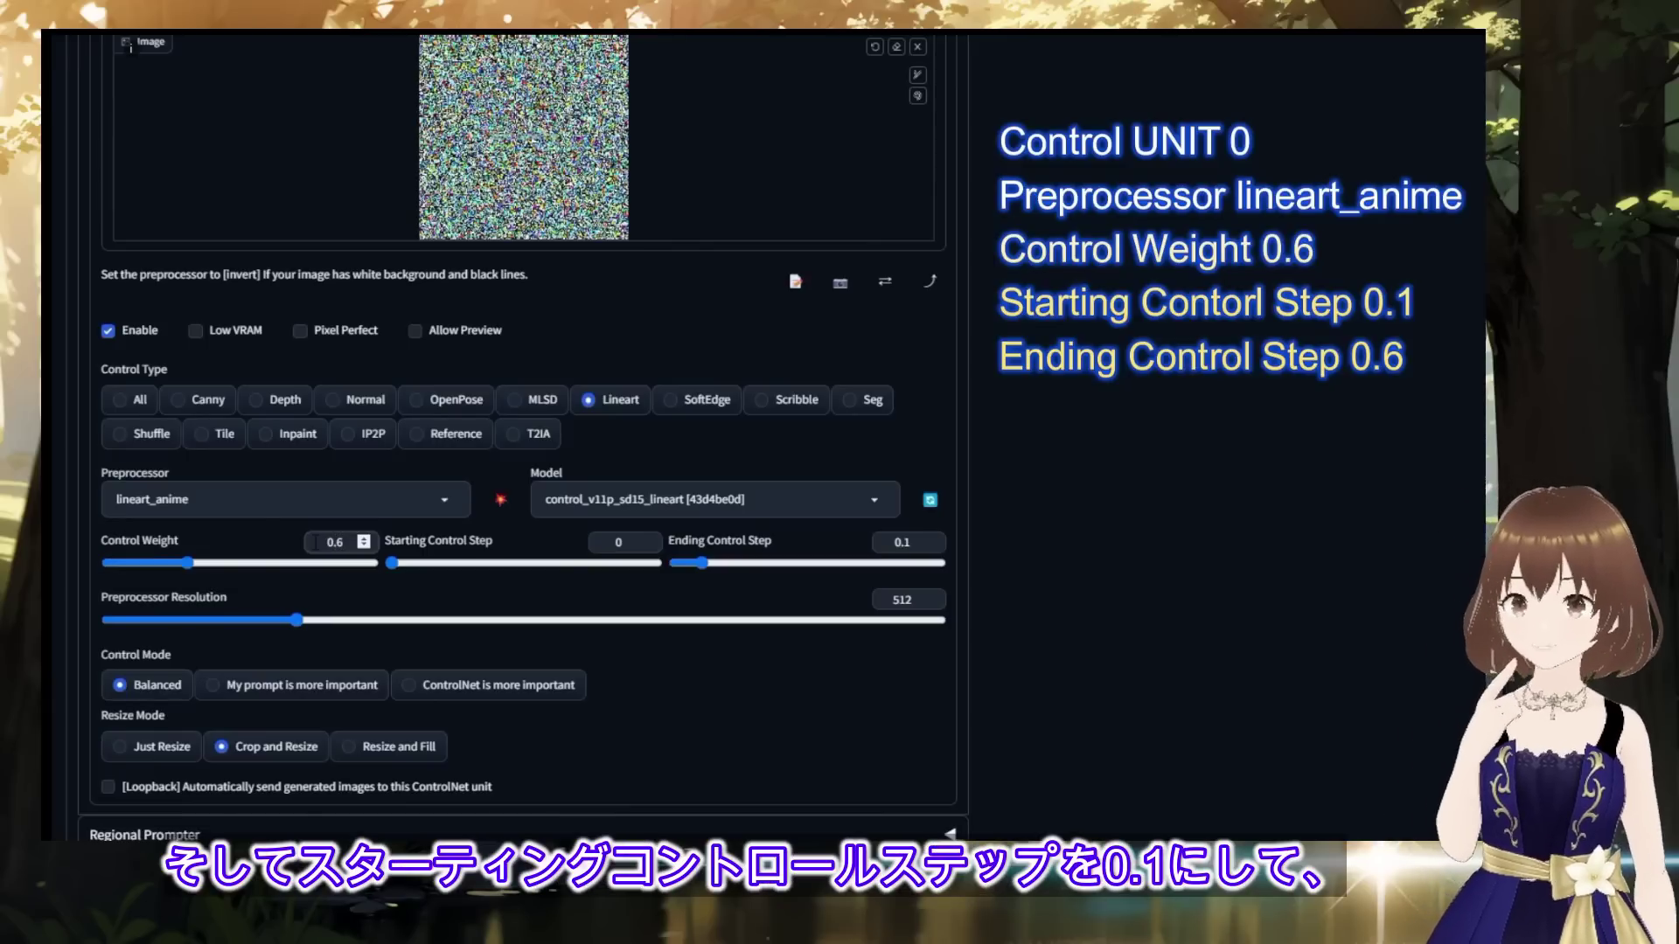
click(612, 542)
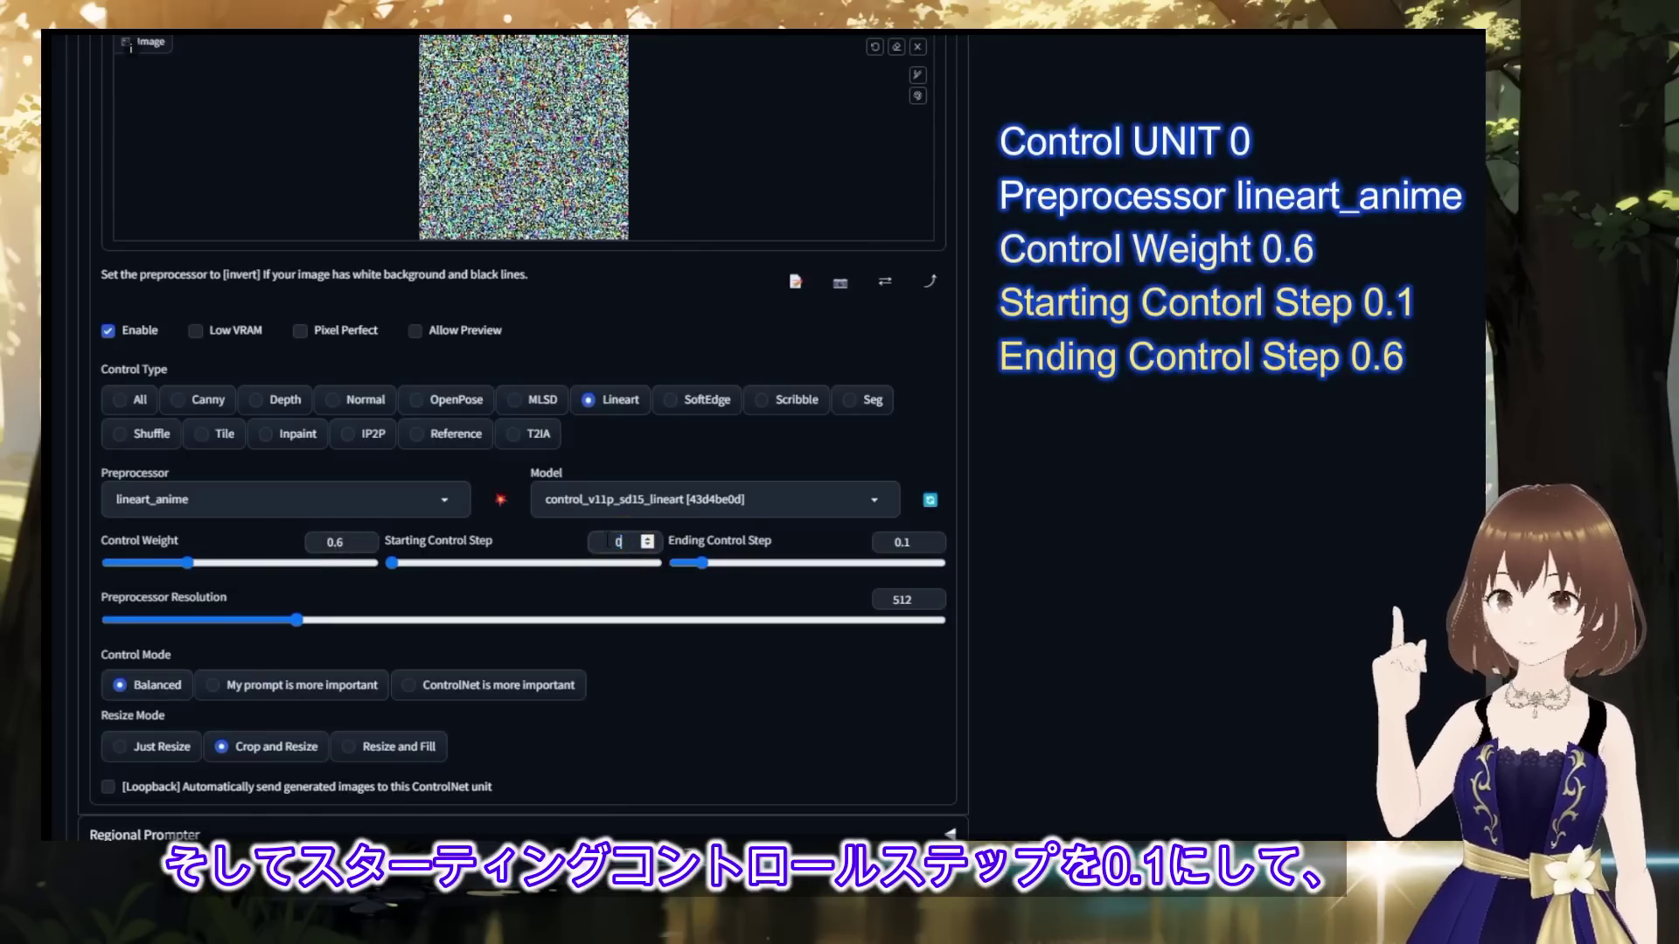
text(.1)
click(905, 542)
key(BackSpace)
key(BackSpace)
text(.6)
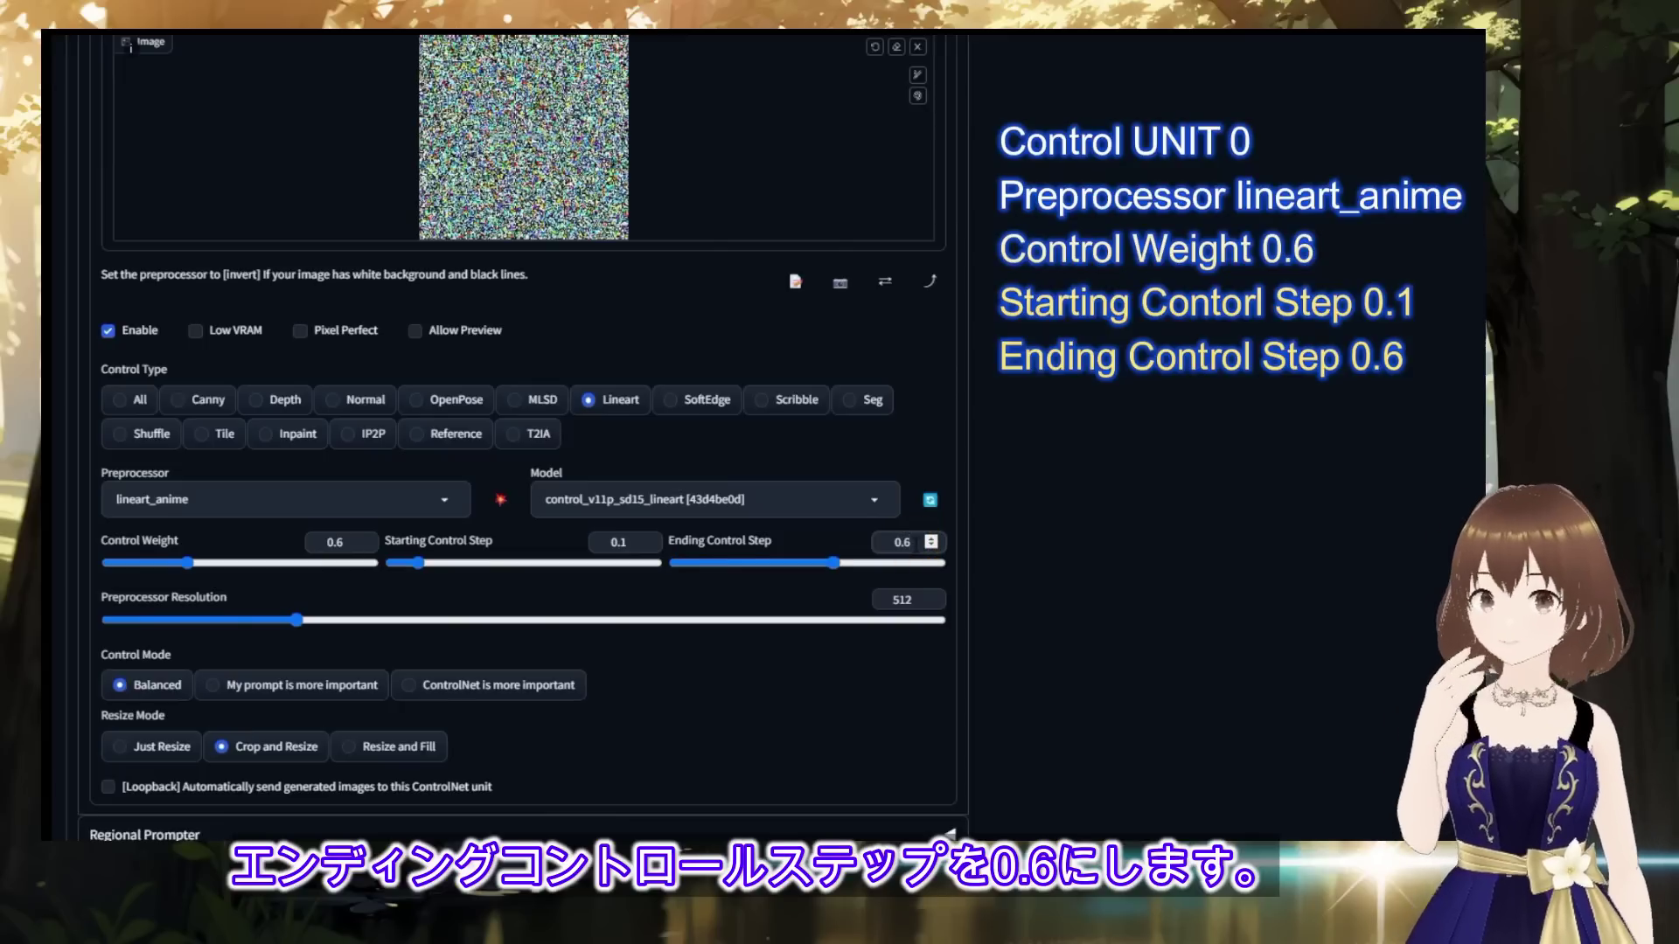
click(923, 448)
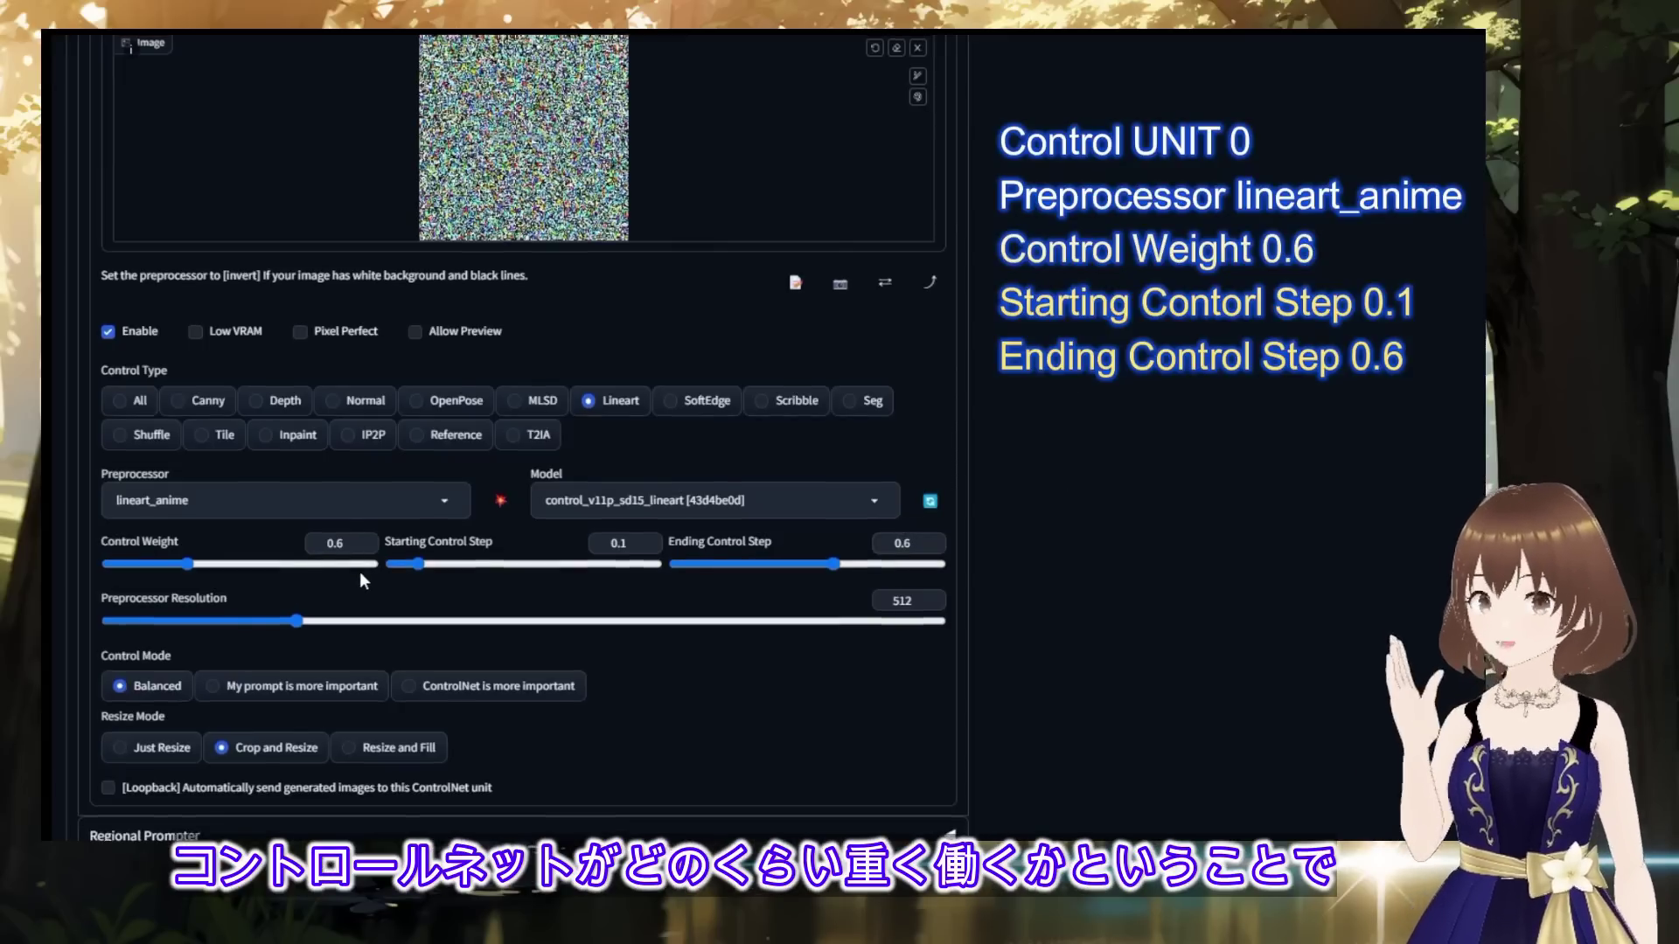
Generate an image with the Lineart ControlNet unit enabled.
scroll(359, 570, up, 1)
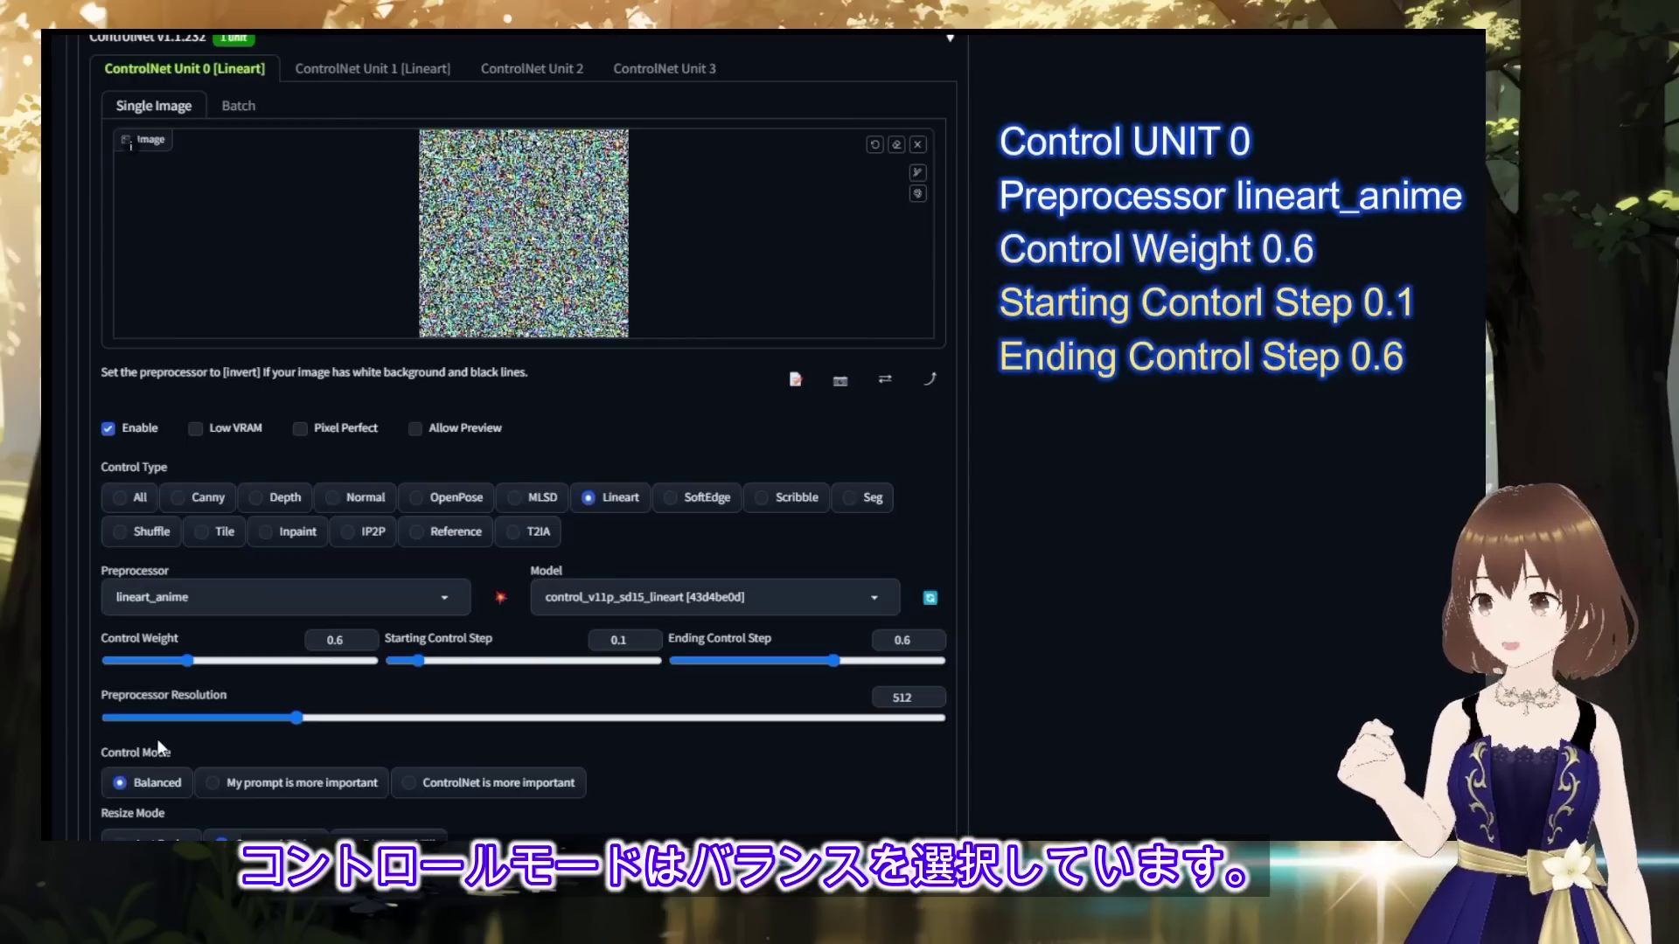
scroll(158, 748, up, 10)
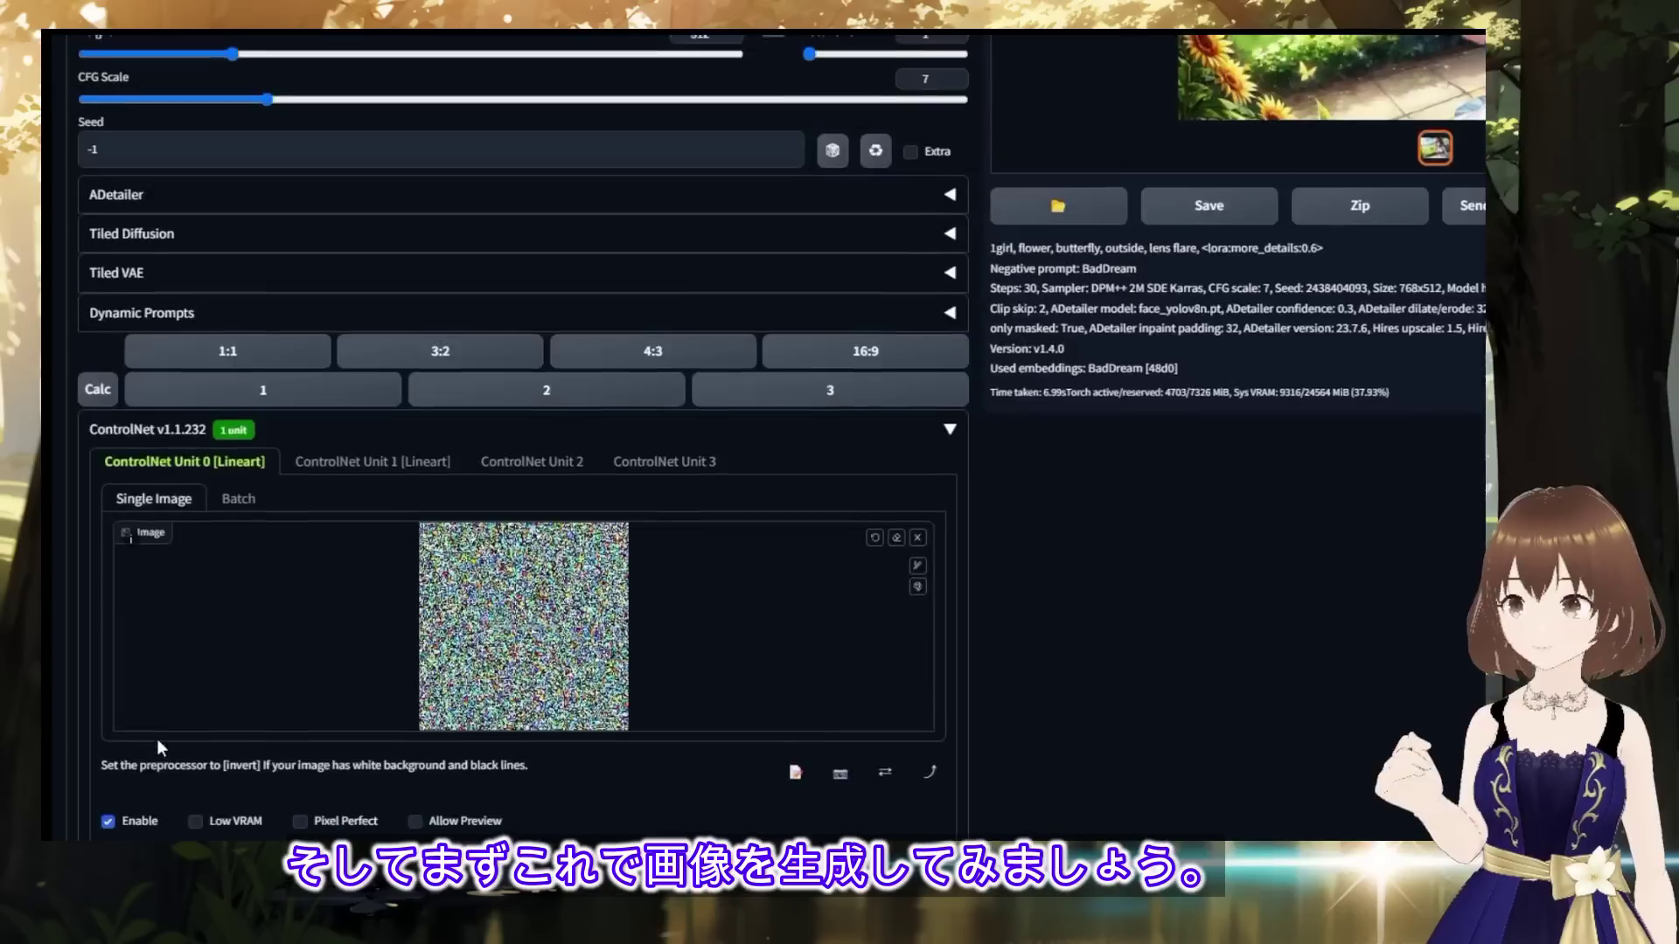
key(ctrl+Return)
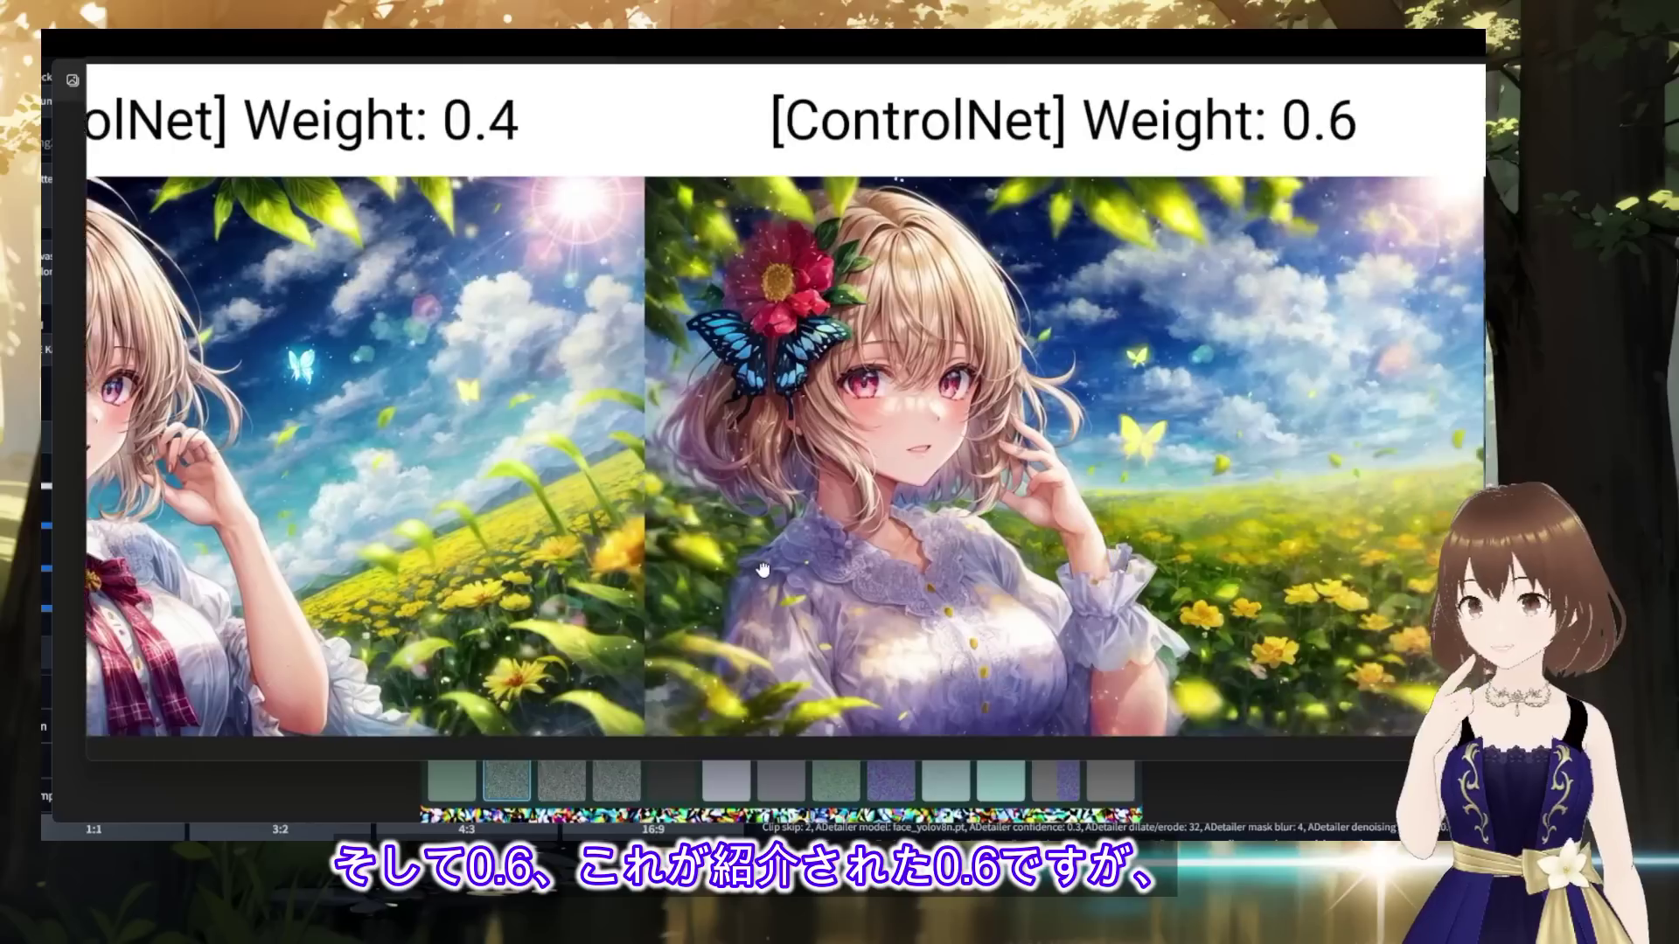
Compare the generated images for ControlNet weights 0.4, 0.6 and 0.8 in the comparison grid.
drag(929, 605, 1207, 619)
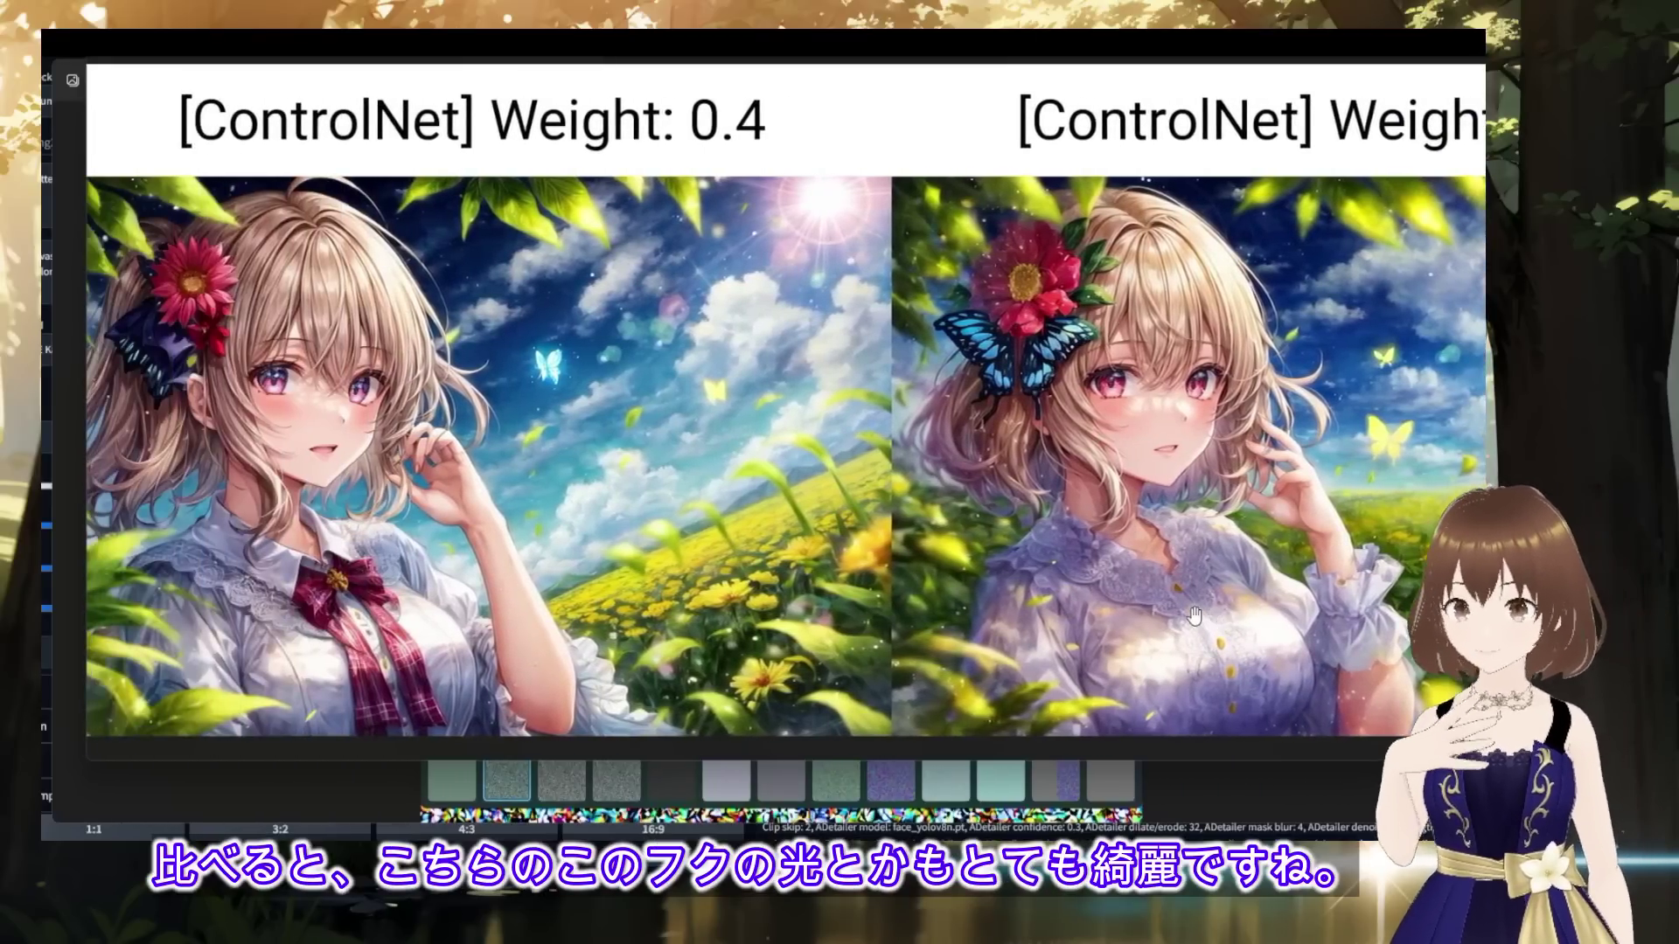
scroll(1192, 615, down, 2)
scroll(1191, 615, up, 1)
scroll(1224, 596, down, 1)
drag(1238, 586, 1158, 595)
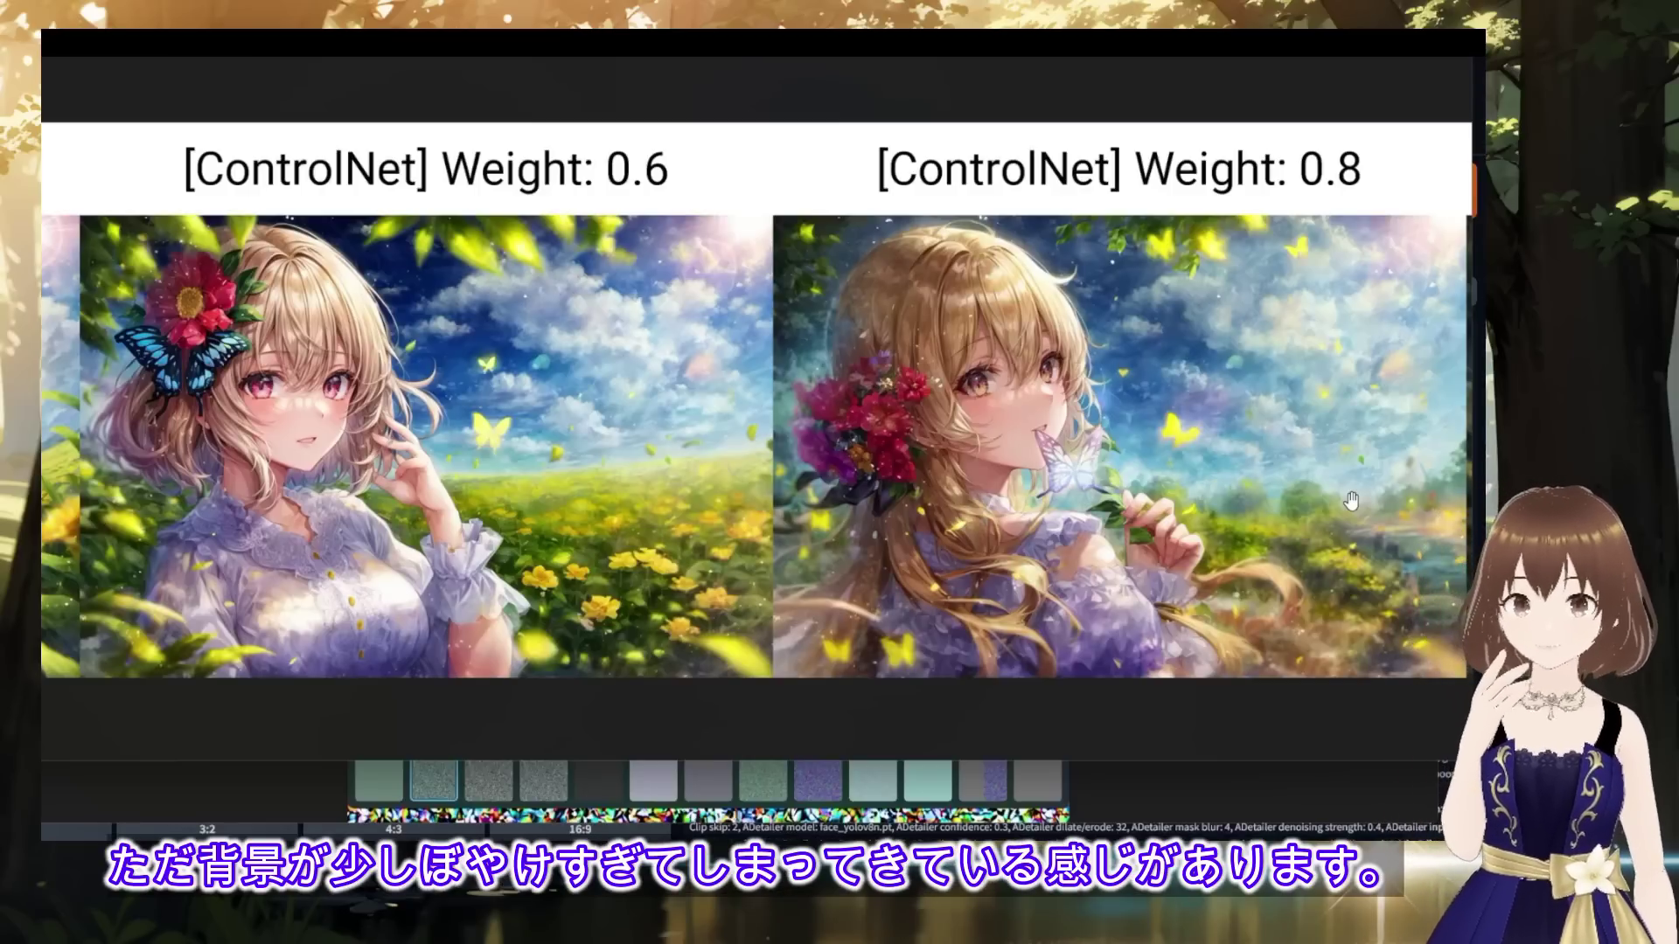
scroll(1351, 500, right, 5)
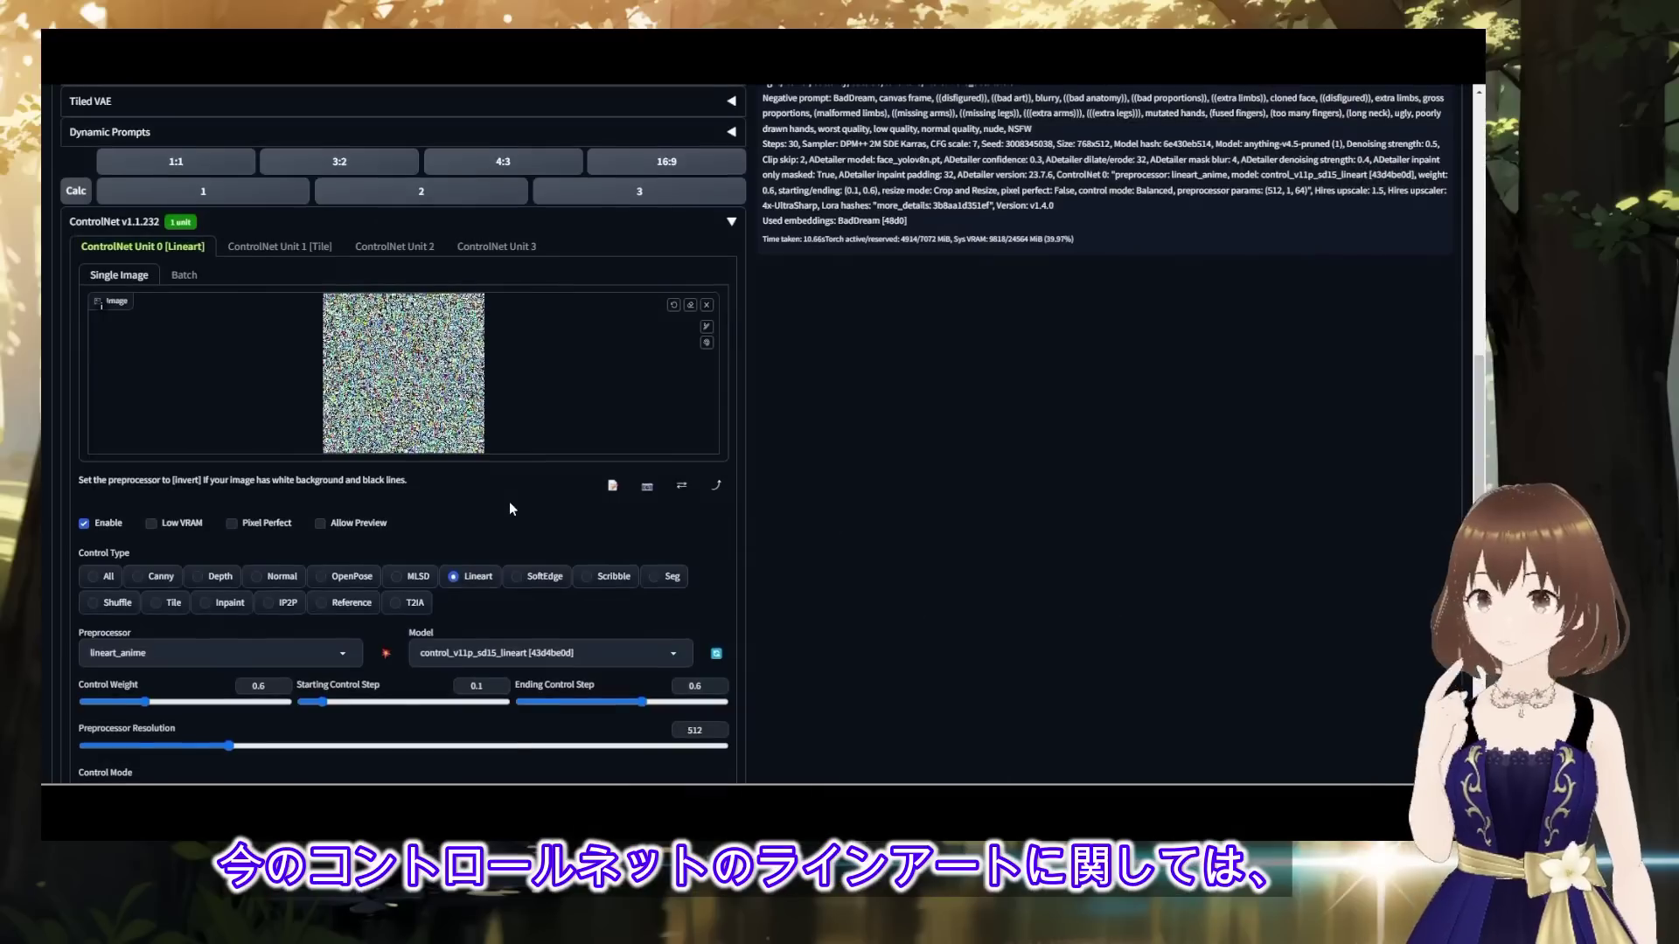
Enable ControlNet Unit 1, the Tile unit holding the noise image.
scroll(512, 508, up, 1)
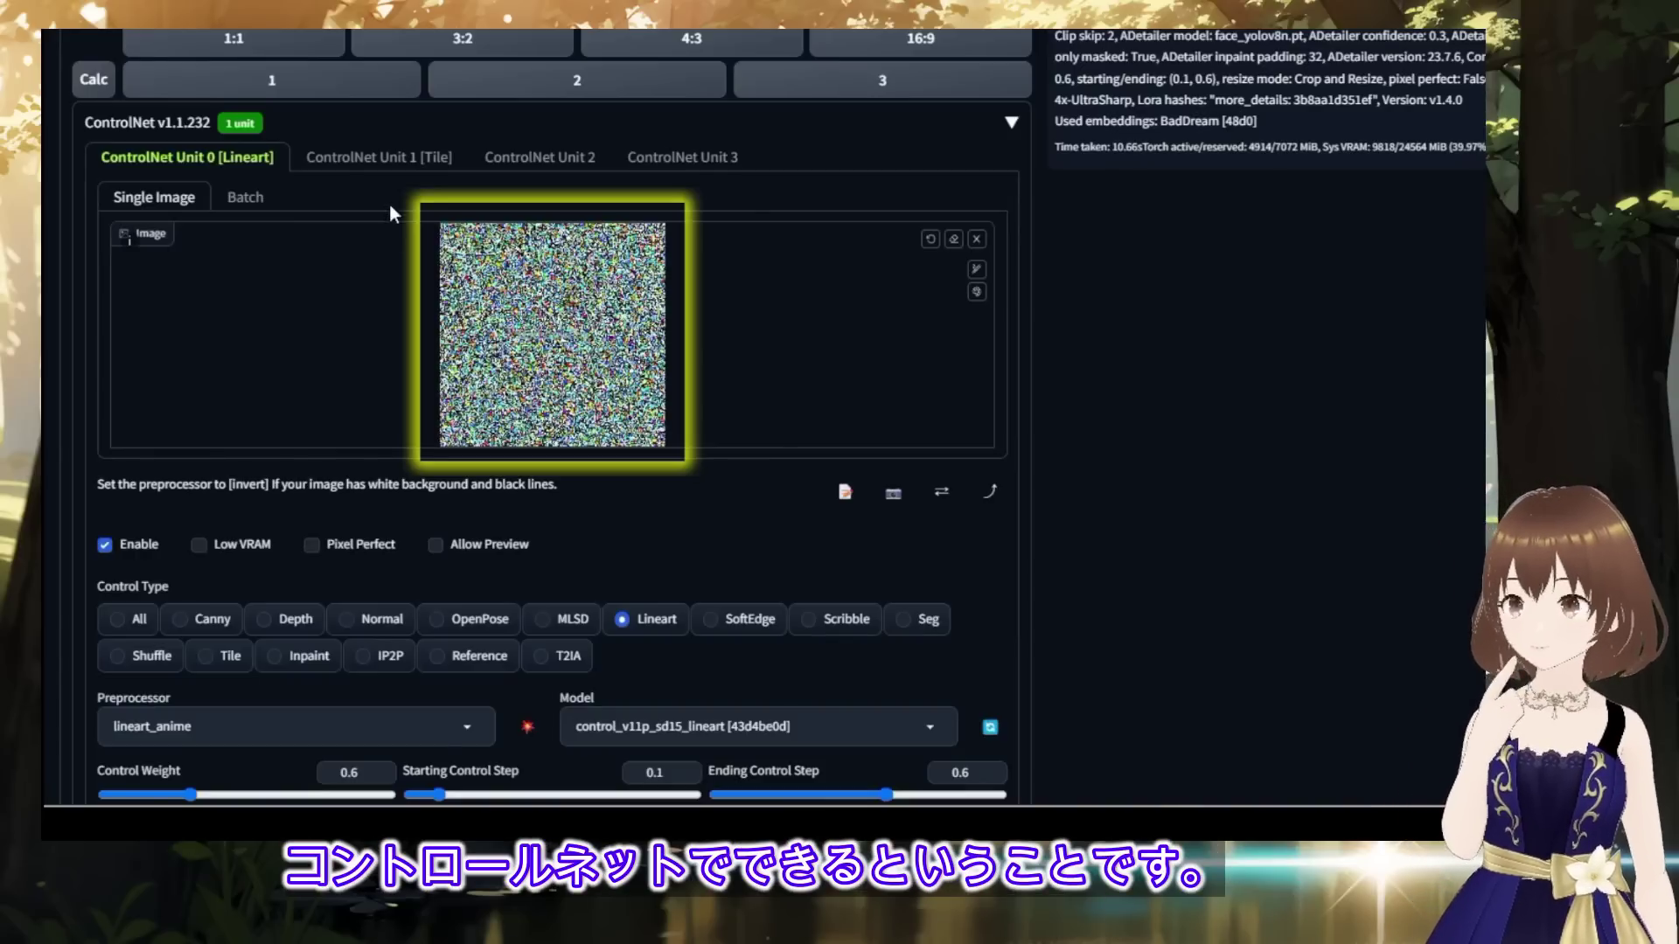
click(376, 160)
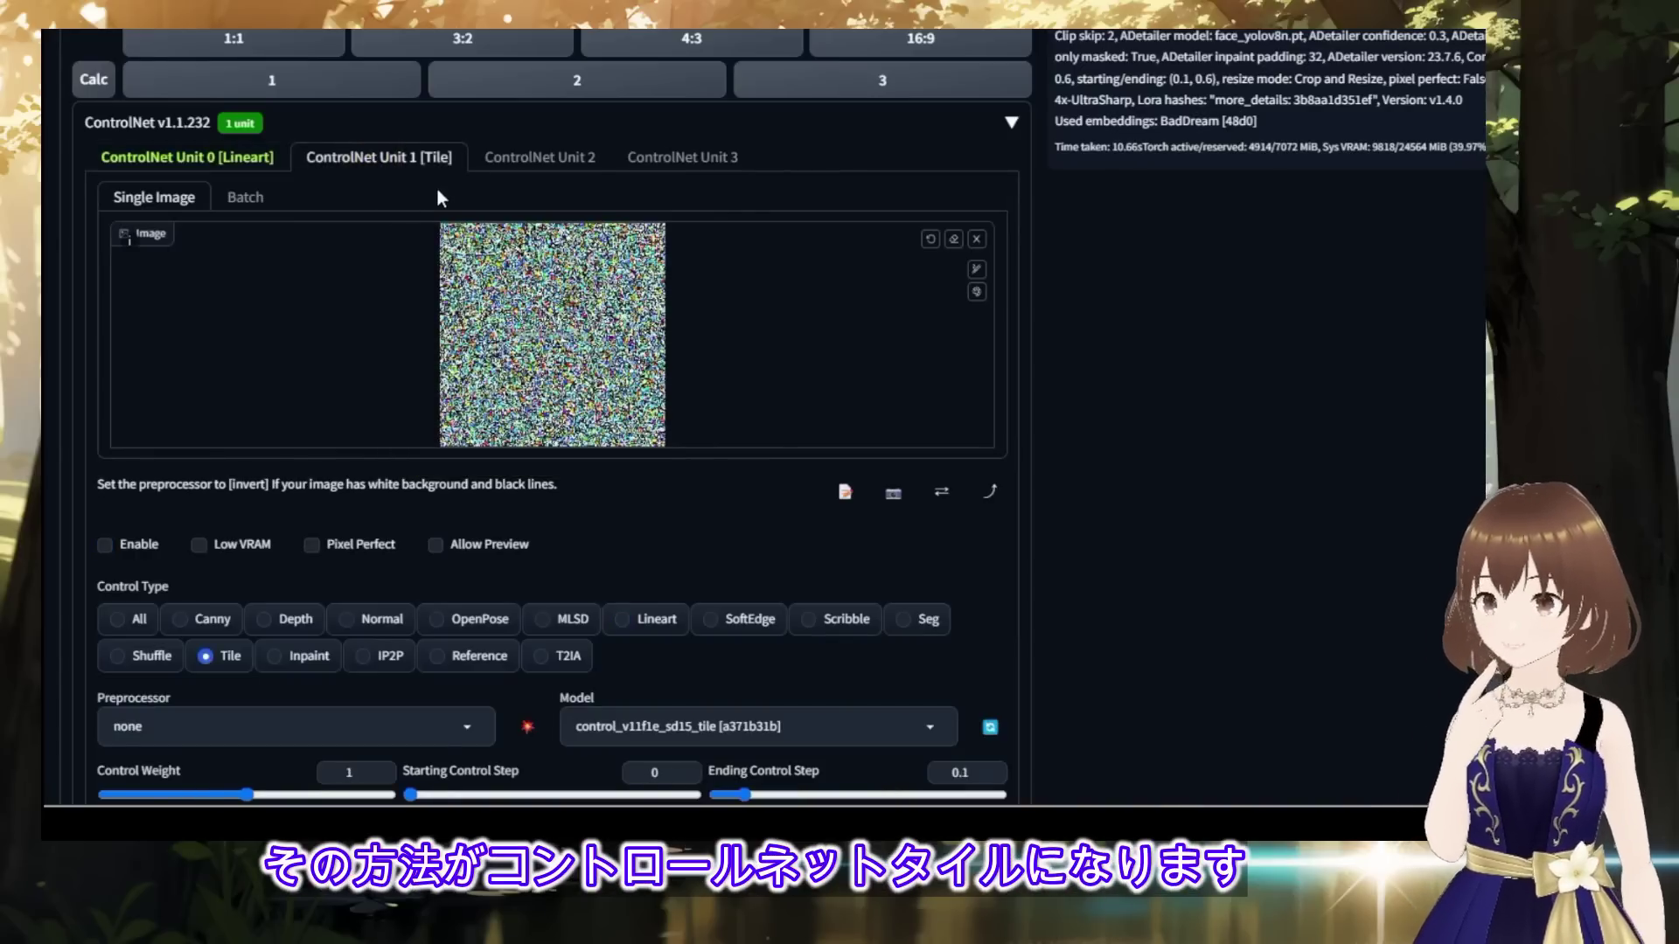
scroll(299, 363, down, 3)
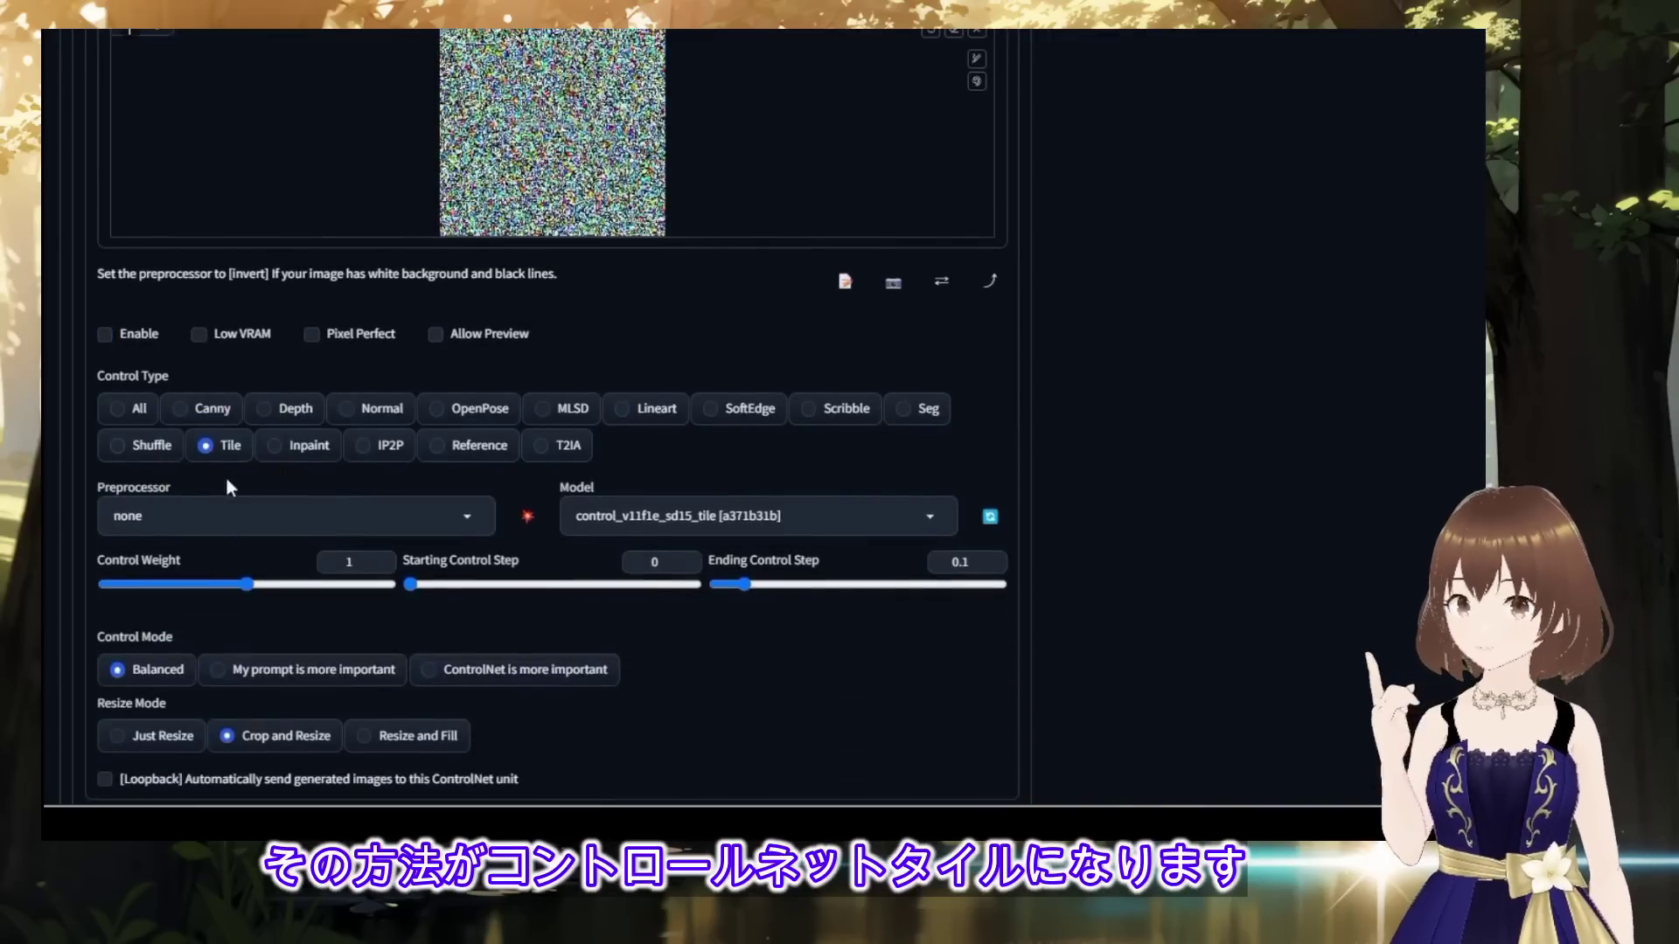
click(105, 336)
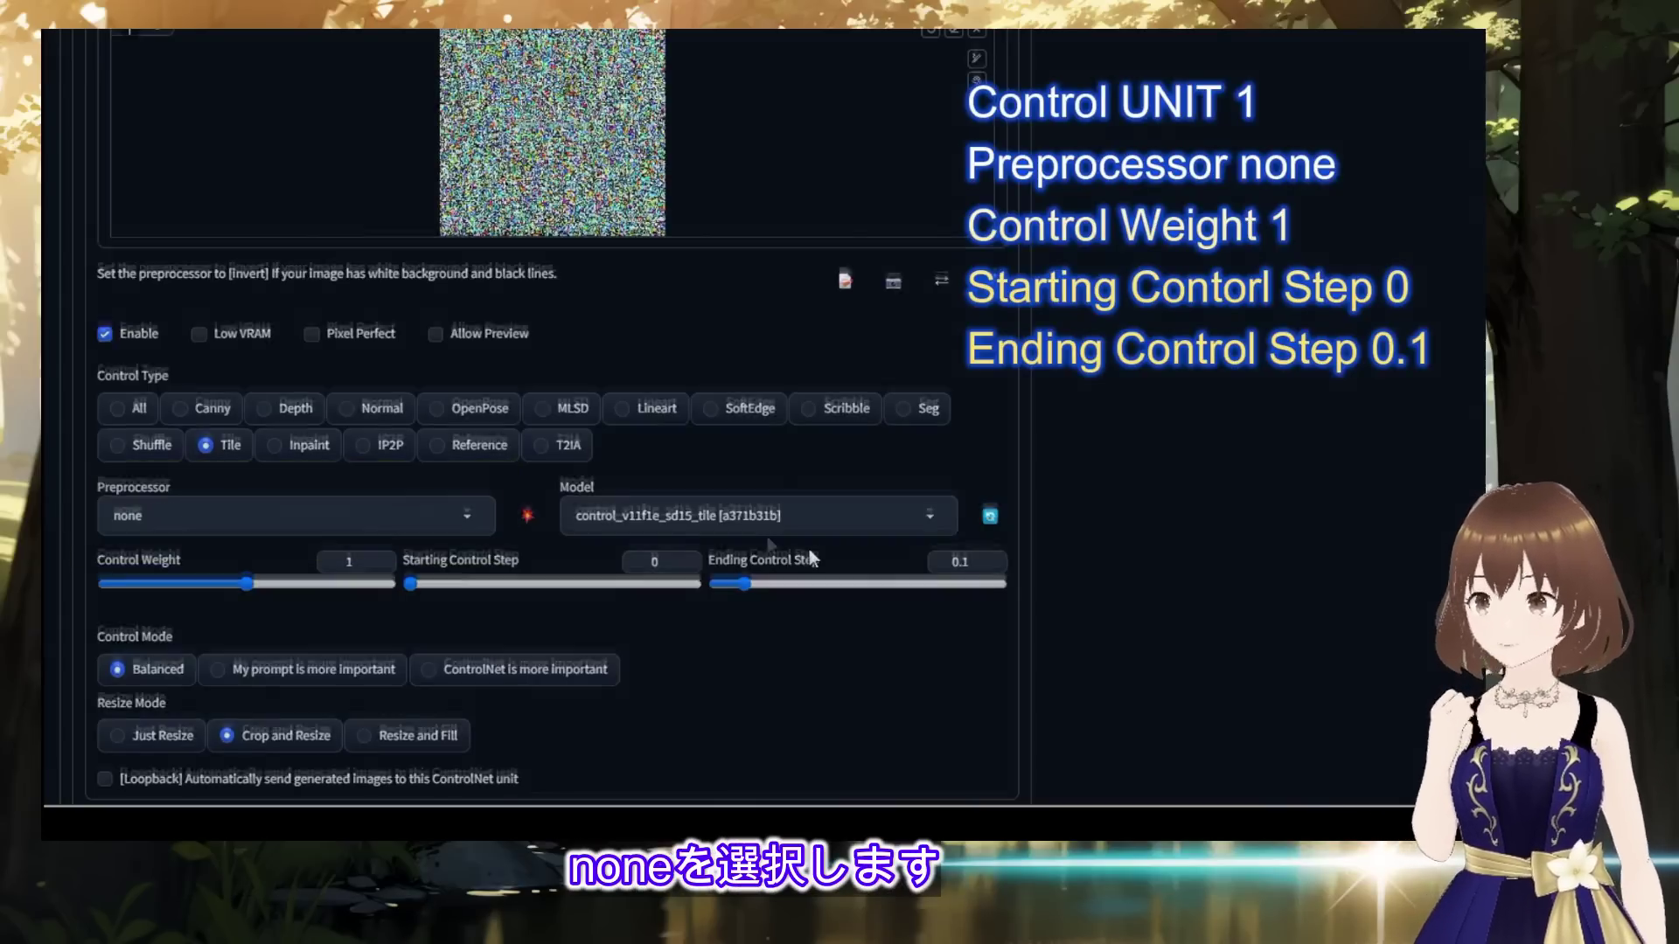
Review Unit 1's Tile preprocessor, weight and control steps, and return to Unit 0's Lineart settings.
scroll(362, 509, down, 1)
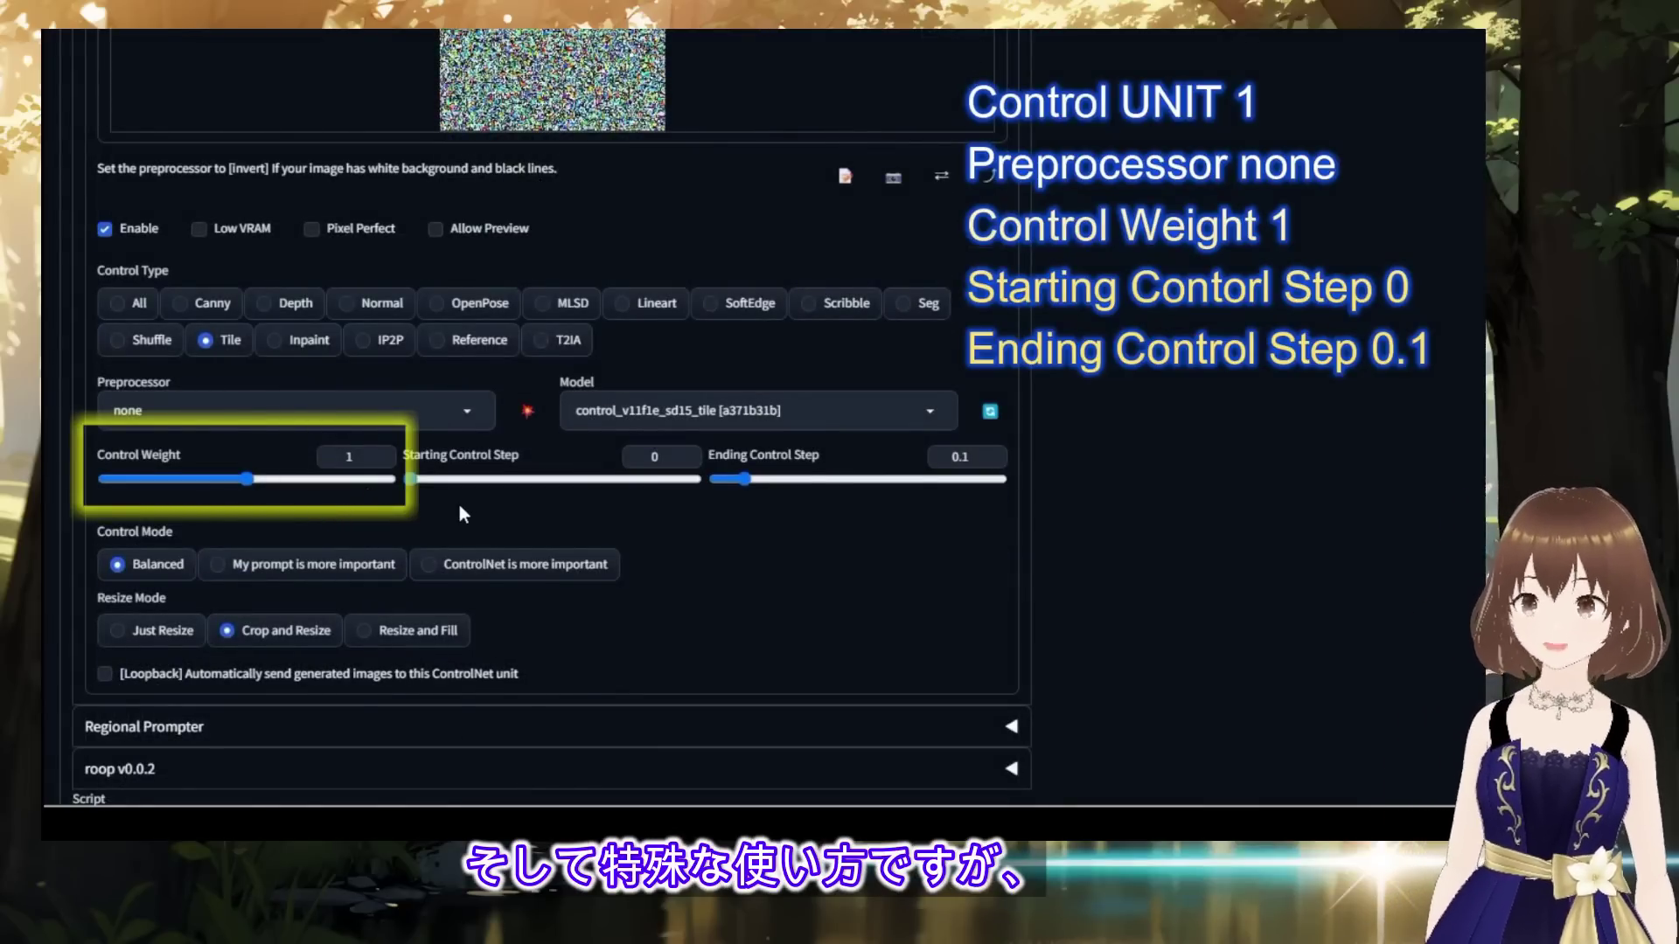
scroll(454, 534, up, 1)
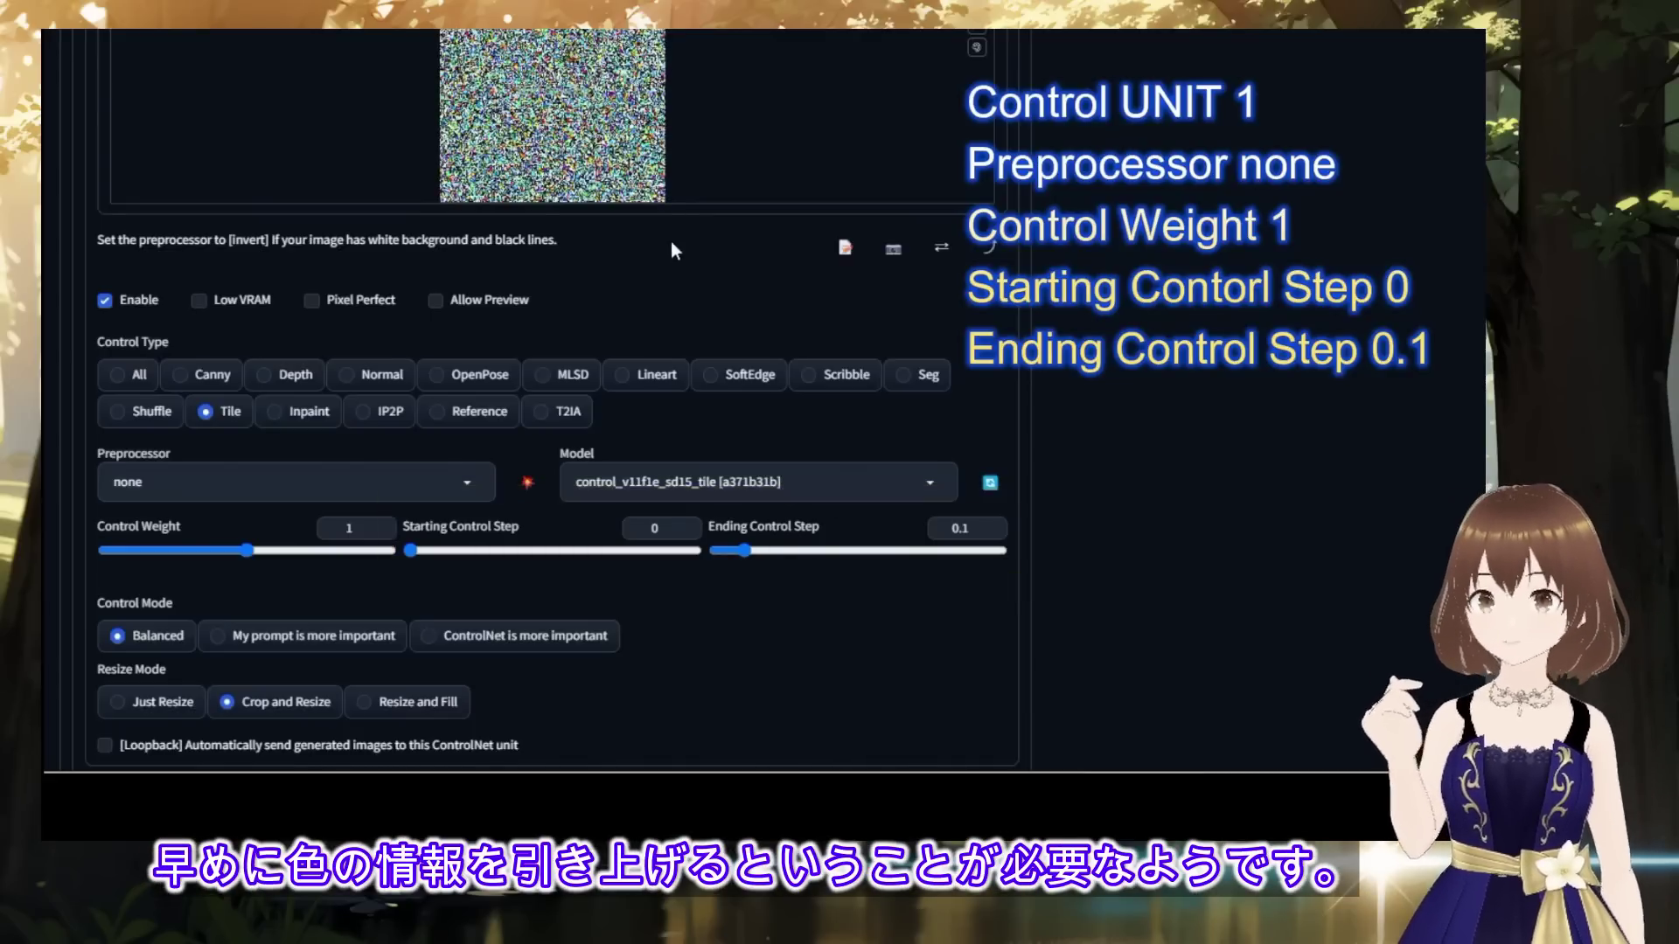
scroll(678, 474, up, 2)
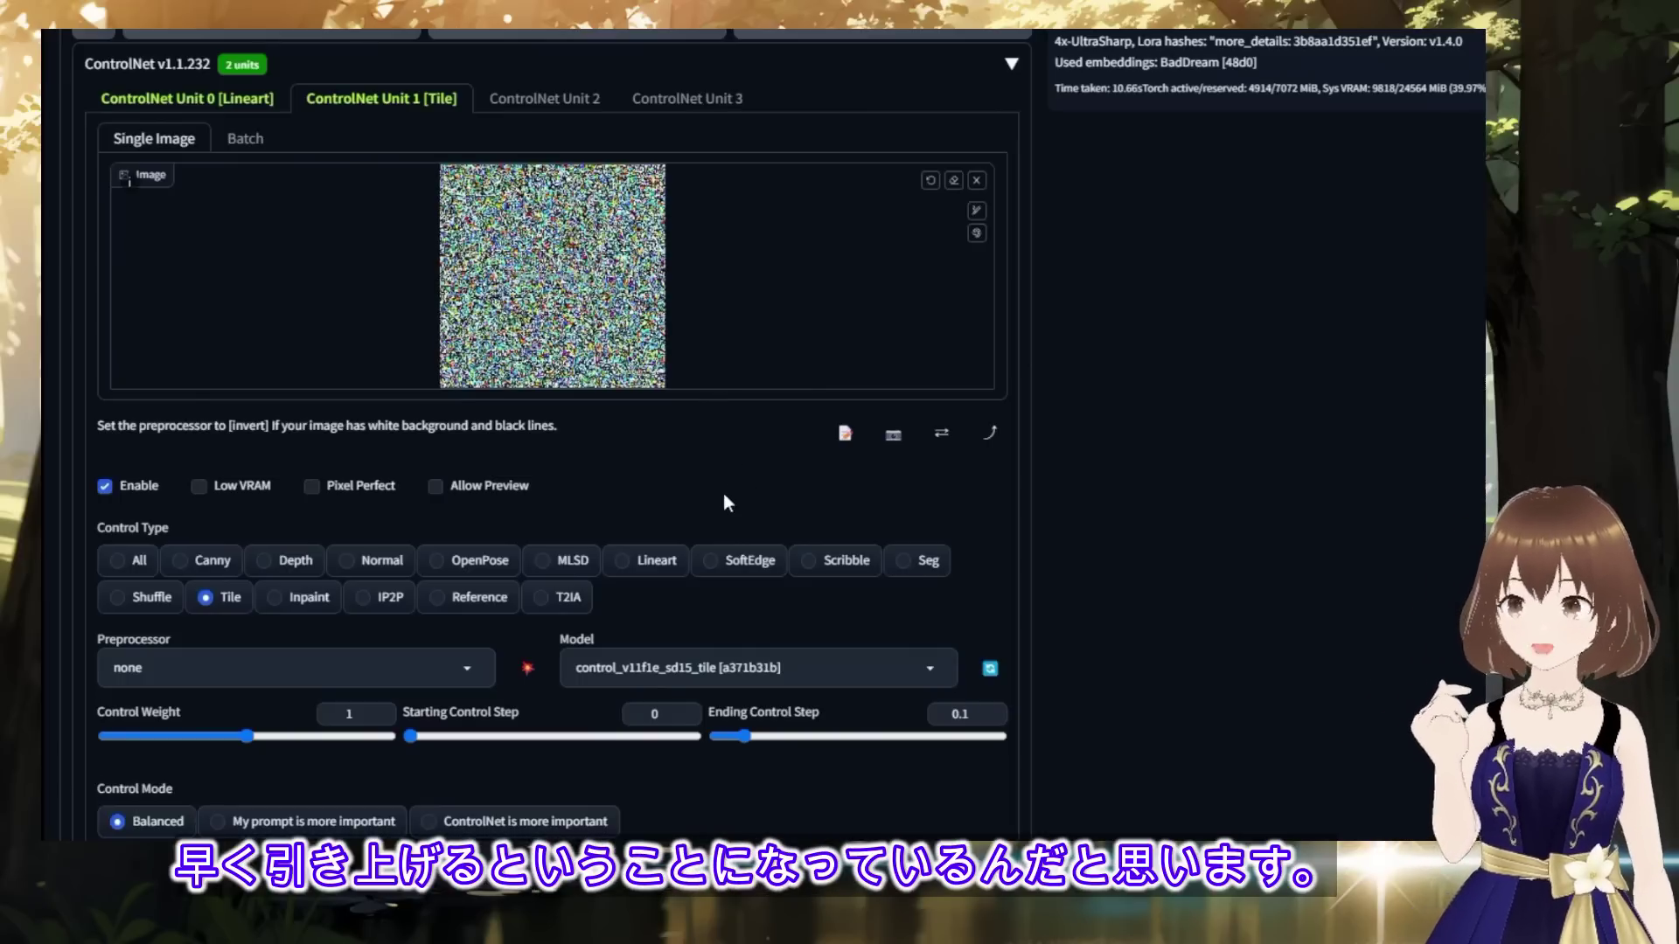
click(144, 98)
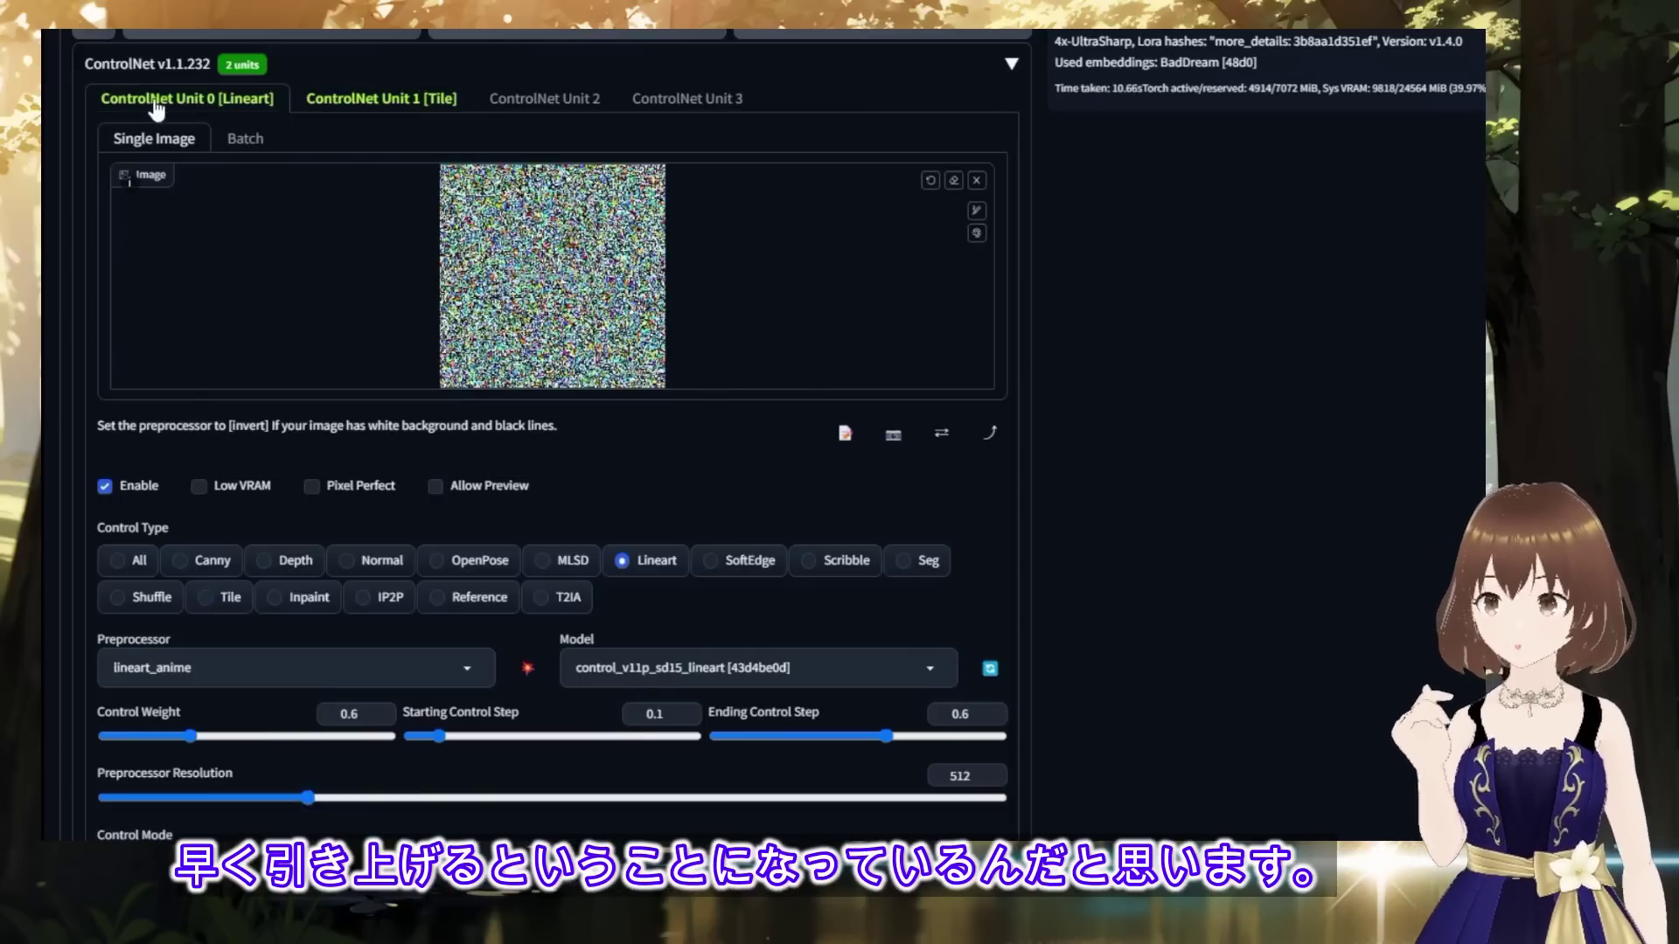